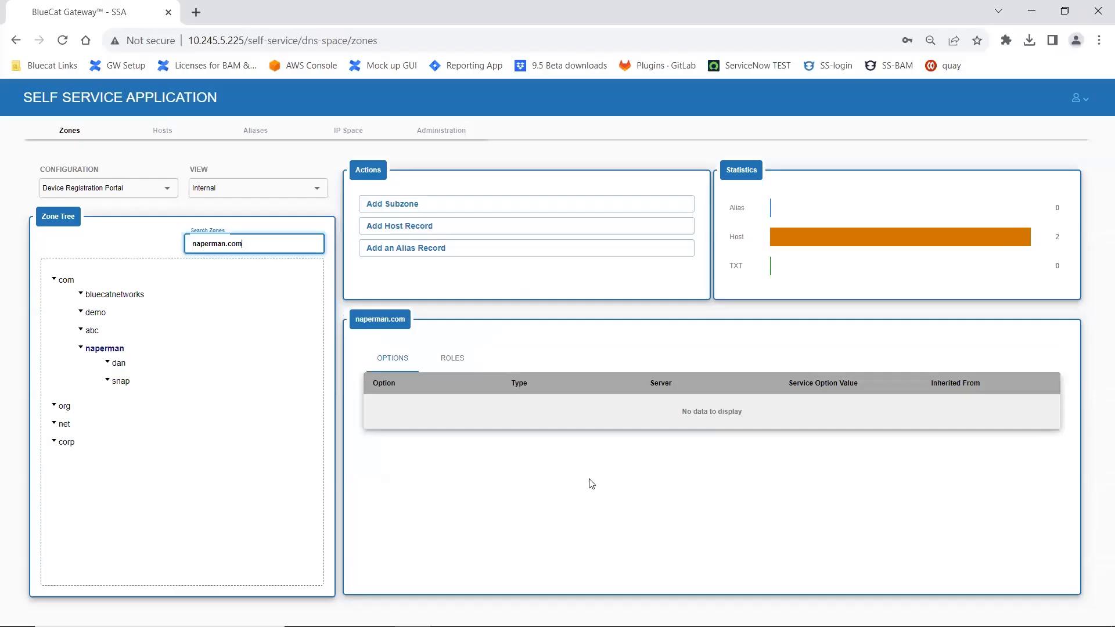
# Step: Check the deployment roles of the demo.com zone and add a subzone named testjohn3 under it
pyautogui.click(97, 313)
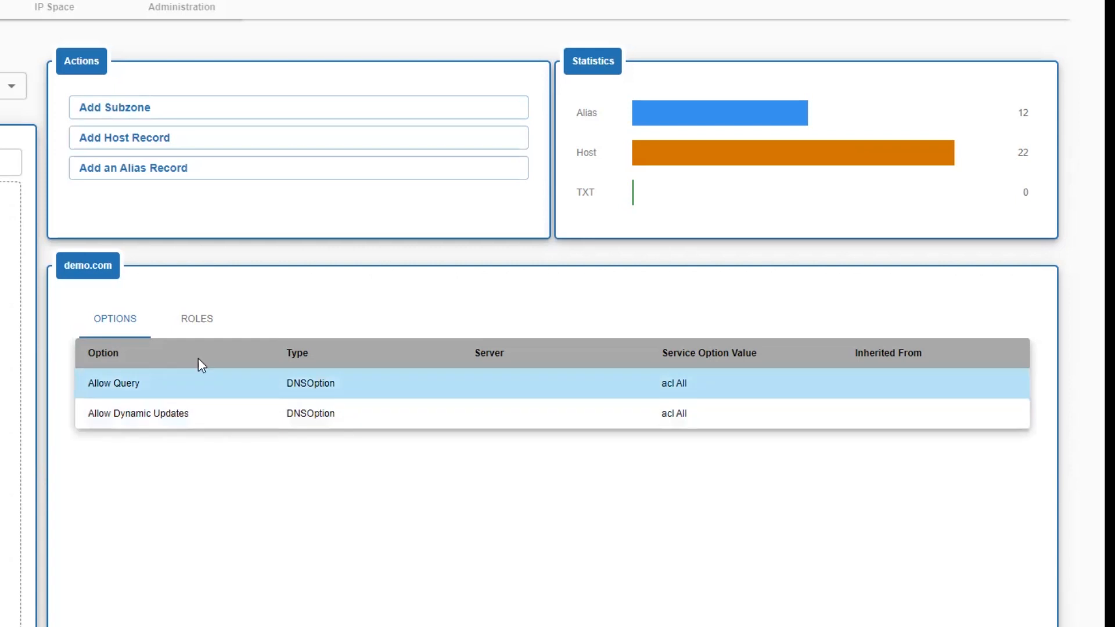
pyautogui.click(198, 320)
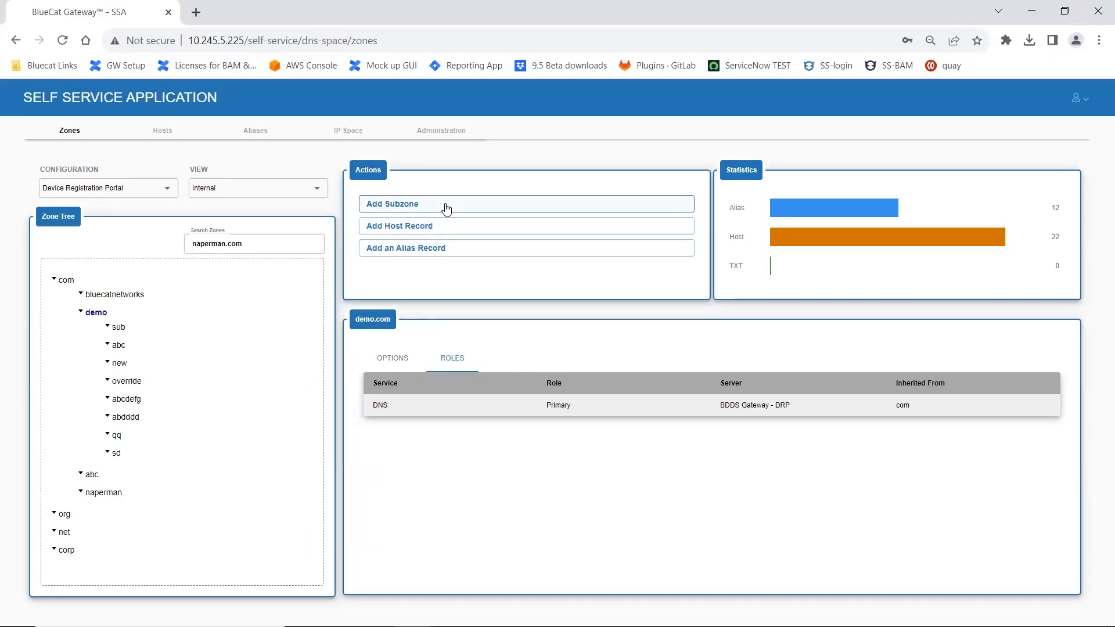
pyautogui.click(446, 208)
pyautogui.click(448, 406)
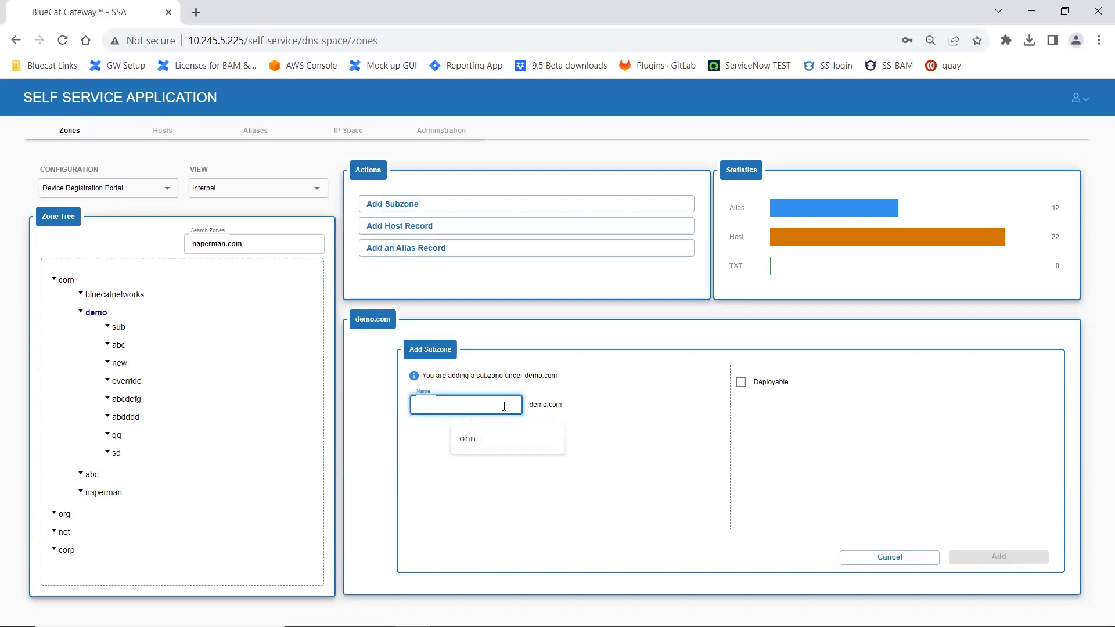
pyautogui.write('test')
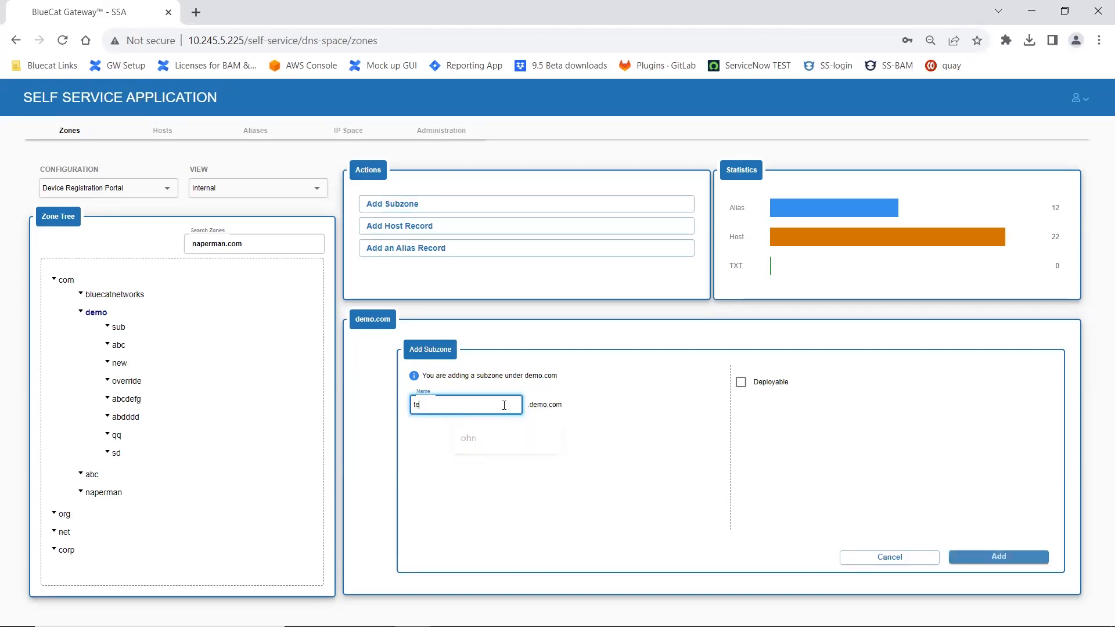
pyautogui.write('john3')
pyautogui.click(995, 559)
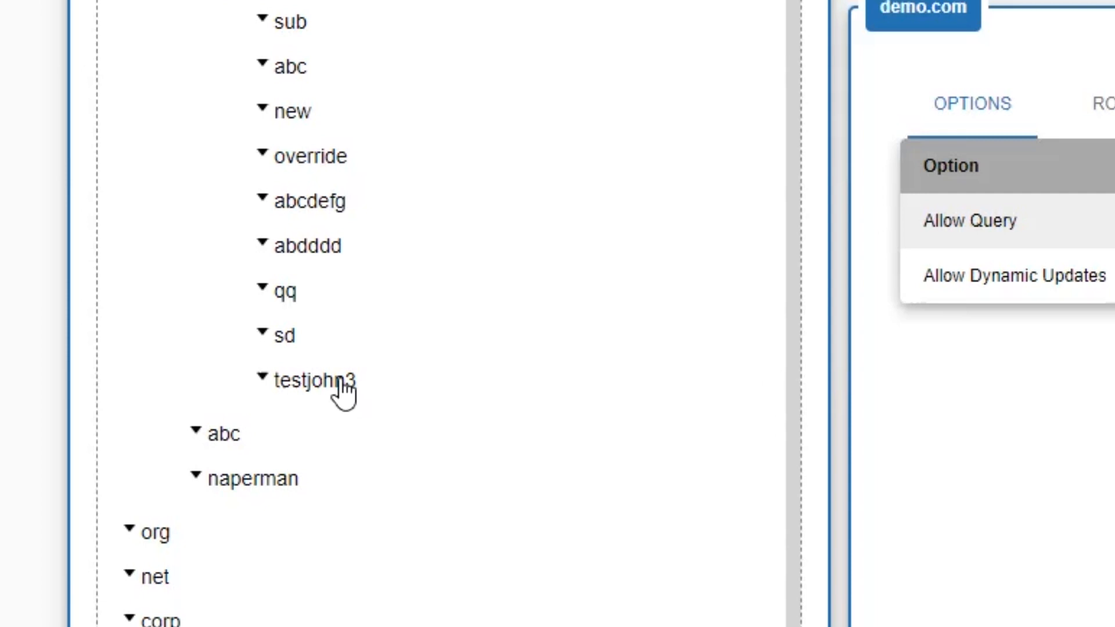
# Step: Select the new testjohn3 subzone, look at its host record form, and return to the zones view
pyautogui.click(342, 381)
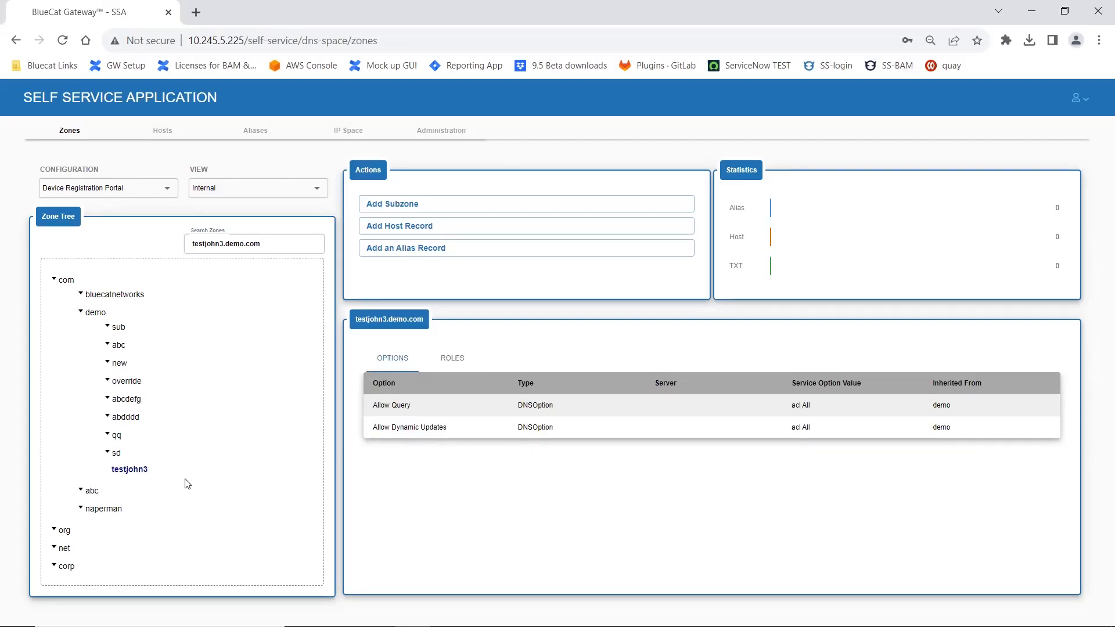
pyautogui.click(471, 228)
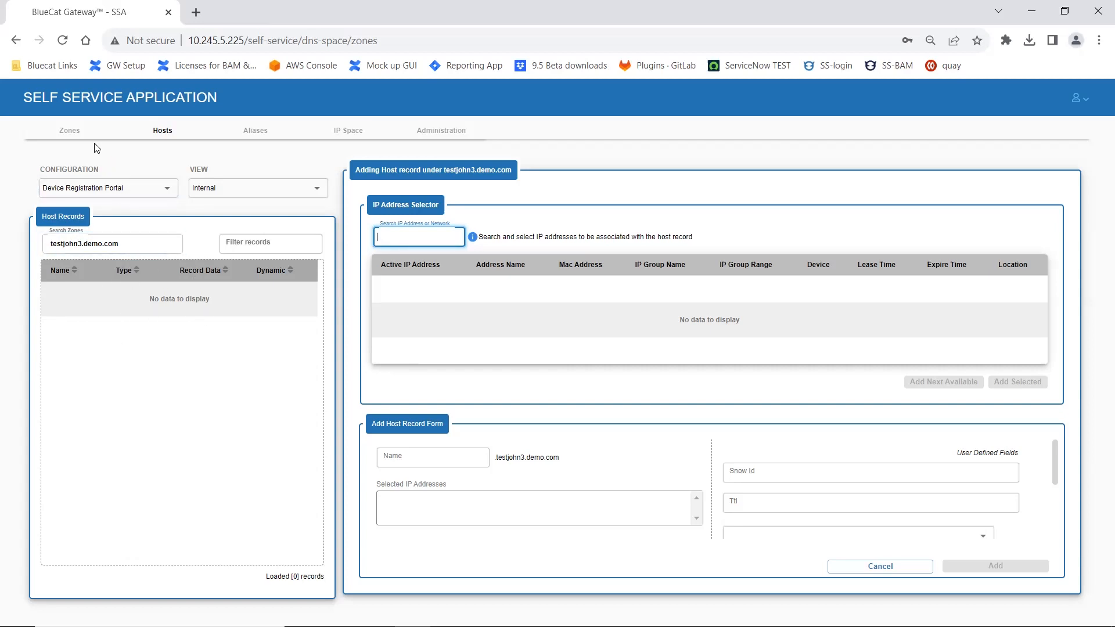
pyautogui.click(79, 132)
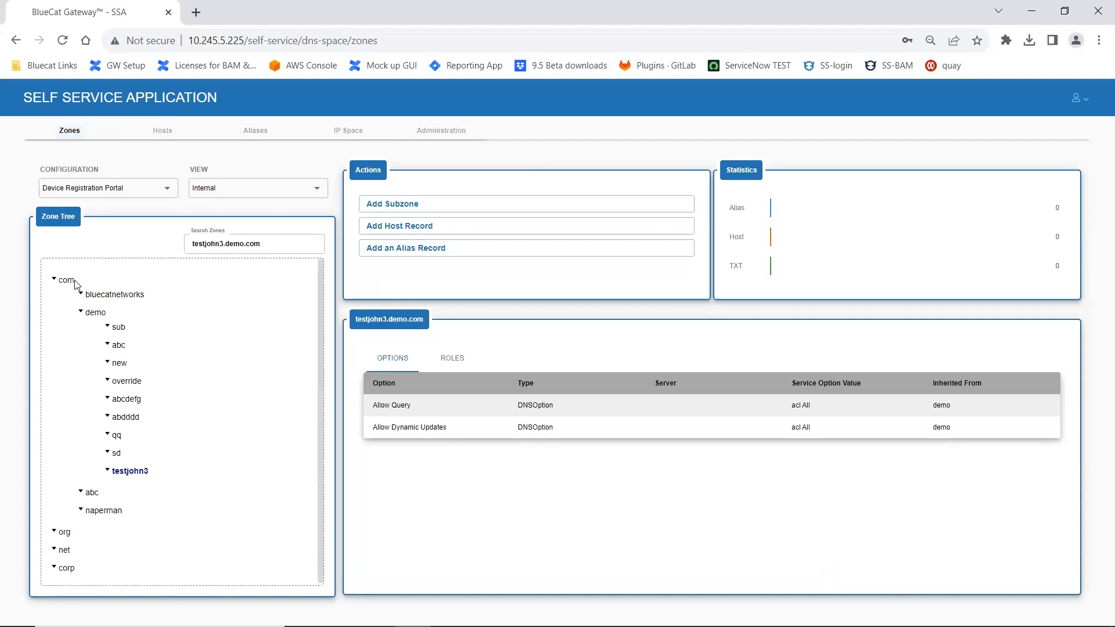
# Step: View the demo.com zone's statistics and show the details of the ahost record in demo.org
pyautogui.click(104, 313)
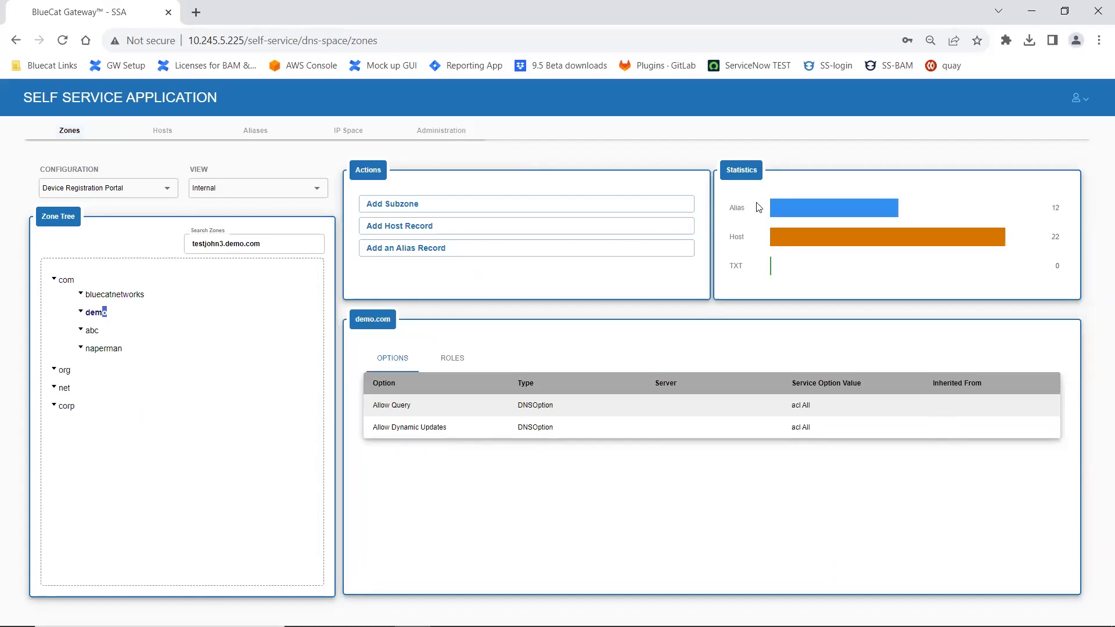
pyautogui.click(163, 133)
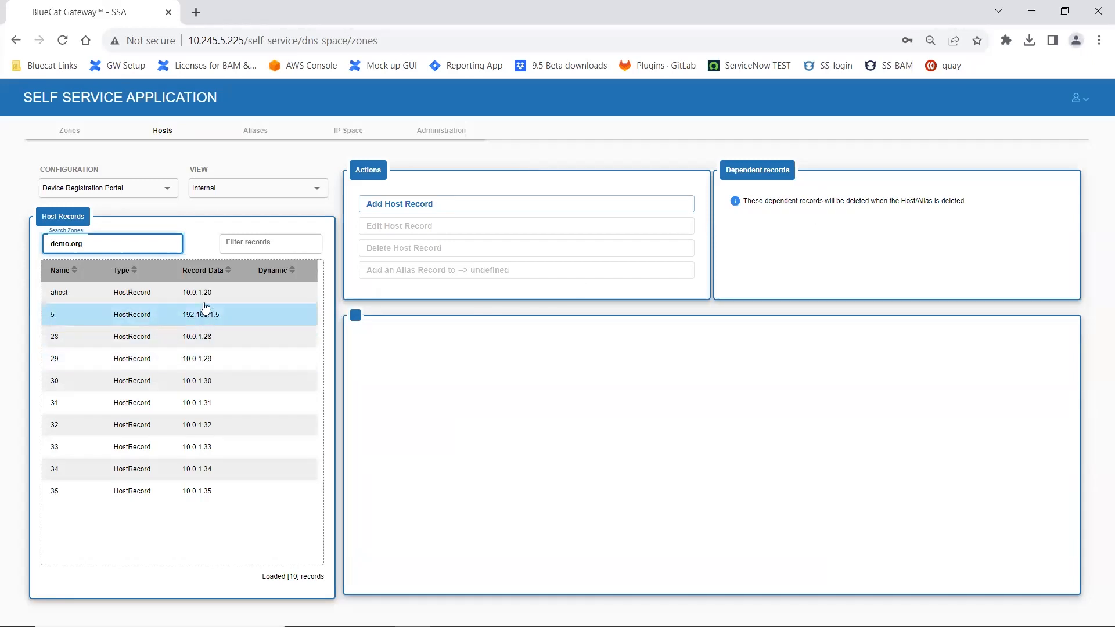
pyautogui.click(206, 293)
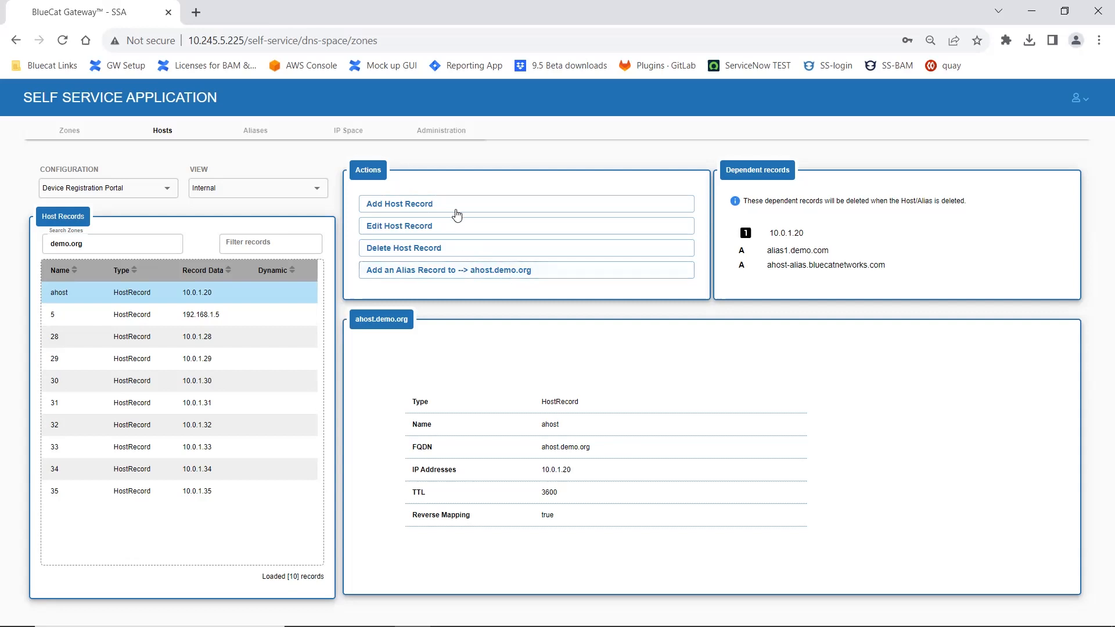
# Step: Edit the host record 34.demo.org and rename it to 36
pyautogui.click(421, 228)
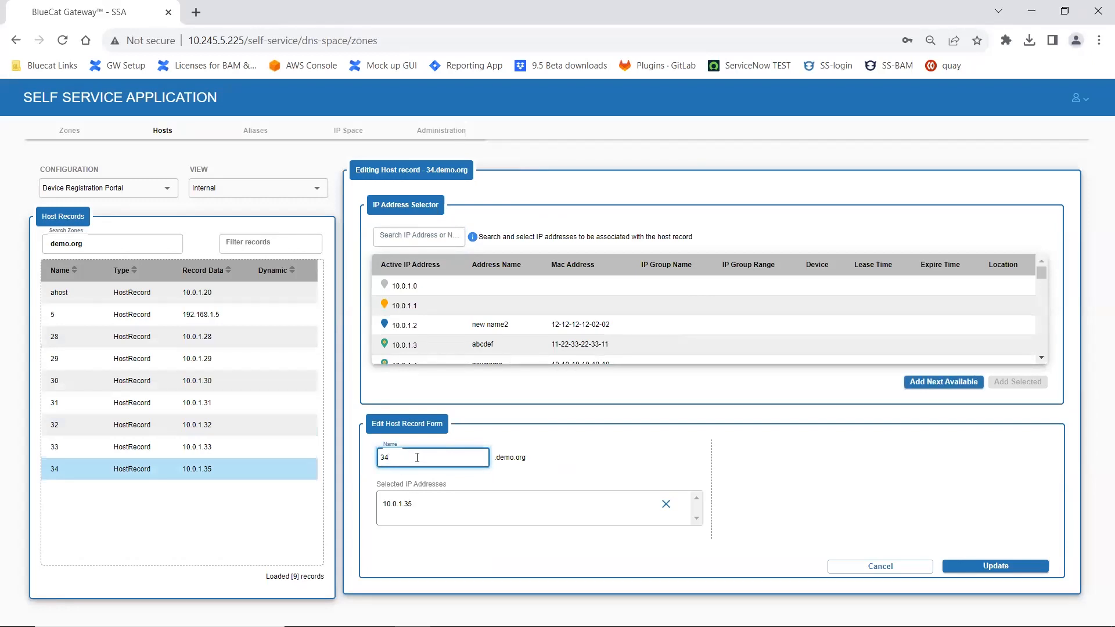
pyautogui.press('BackSpace')
pyautogui.write('6')
pyautogui.click(998, 566)
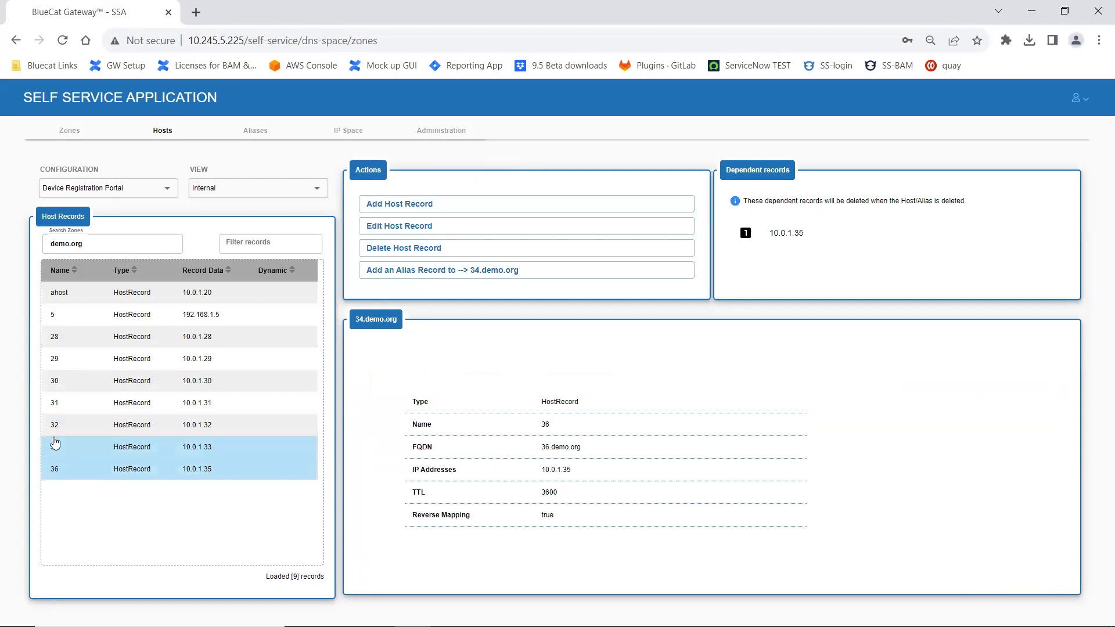
# Step: Add an alias record named TestJohnDemo in demo.org, linked to host record 36
pyautogui.click(100, 472)
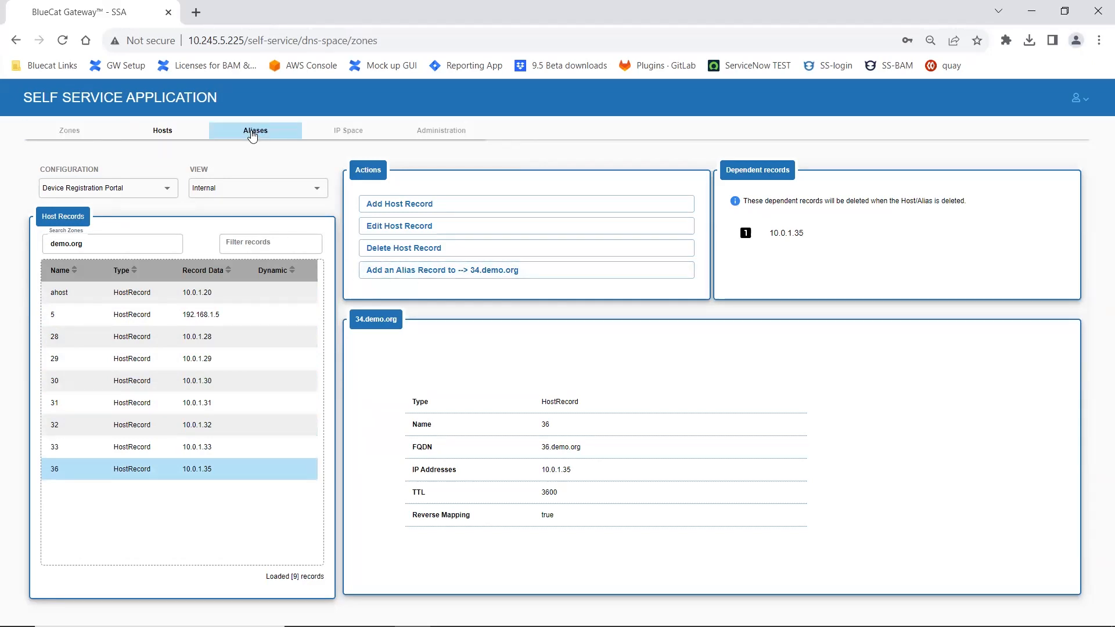
pyautogui.click(425, 277)
pyautogui.click(503, 394)
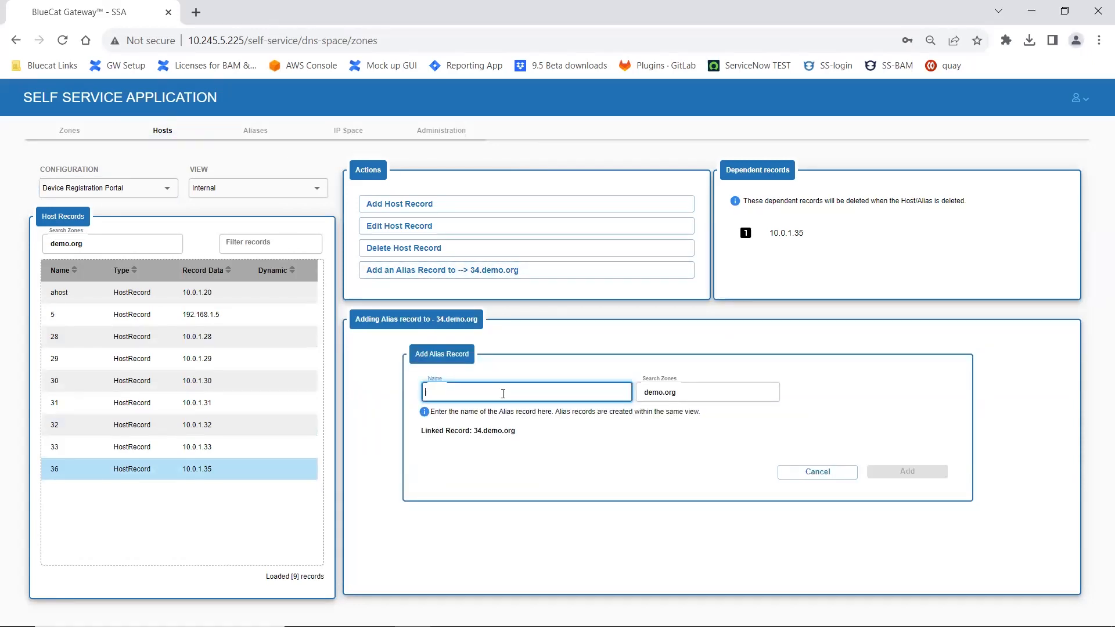
pyautogui.write('TestJohnDemo')
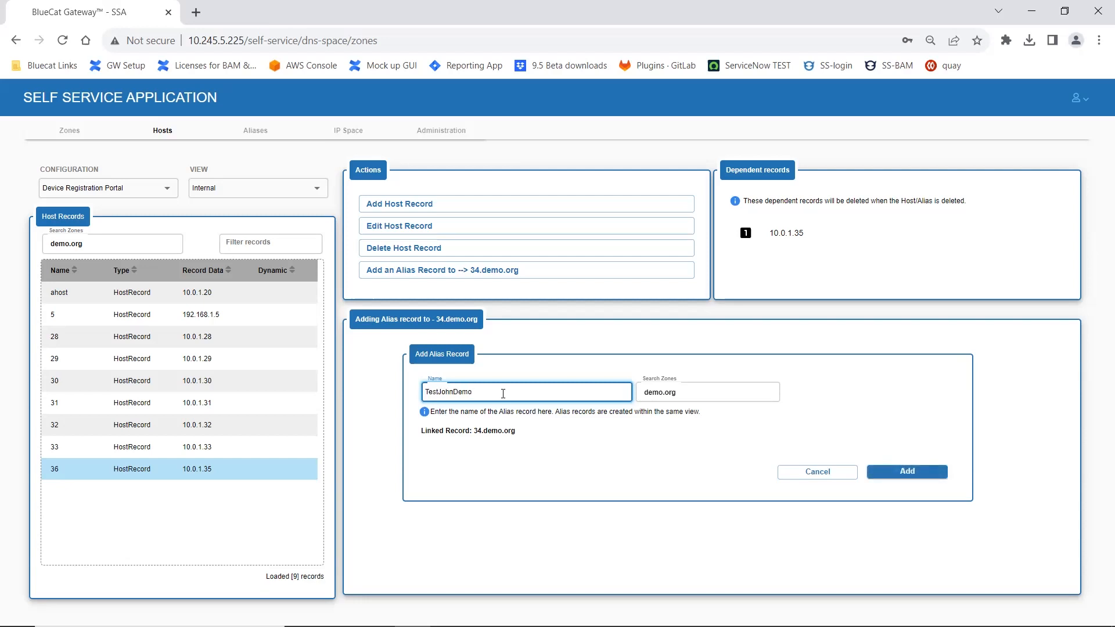
pyautogui.click(904, 471)
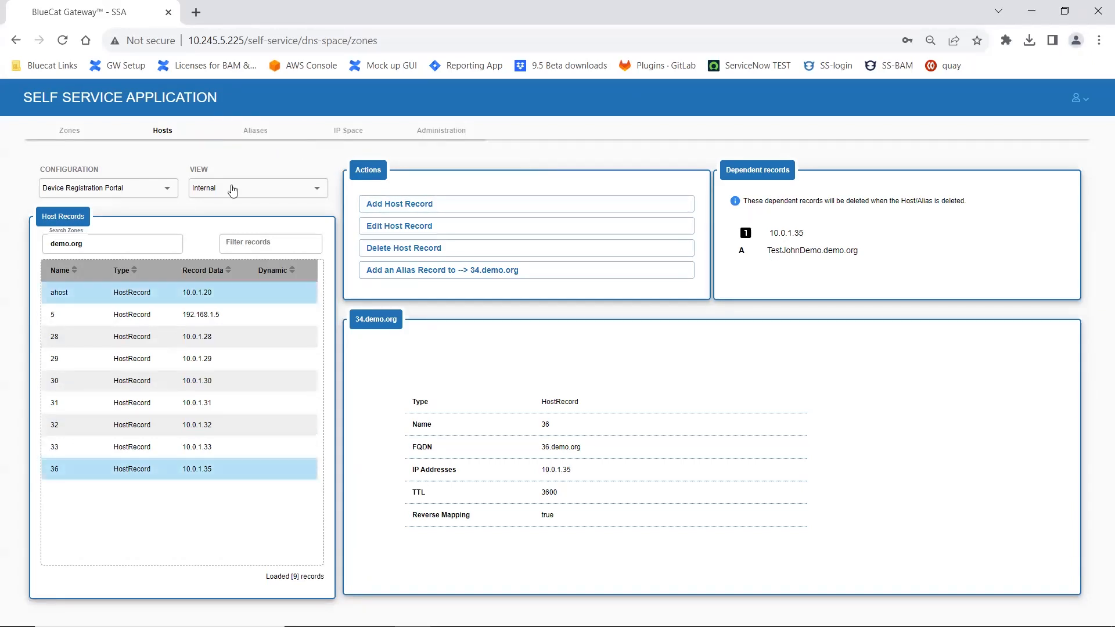
# Step: Open the TestJohnDemo alias record in demo.org and rename it to TestJohnDemo2
pyautogui.click(255, 141)
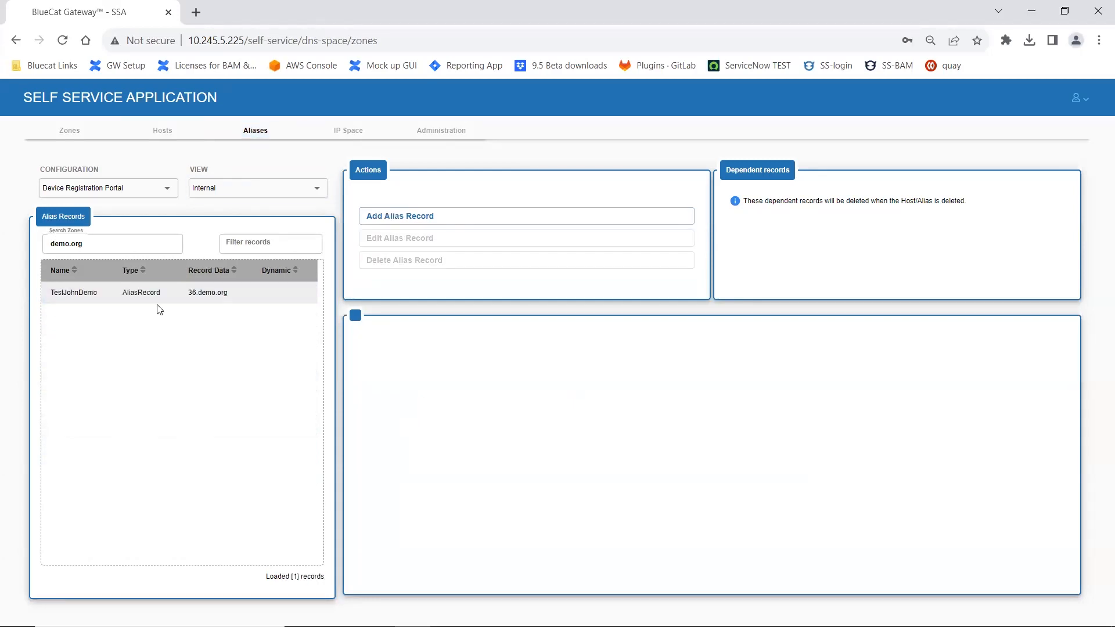
pyautogui.click(154, 294)
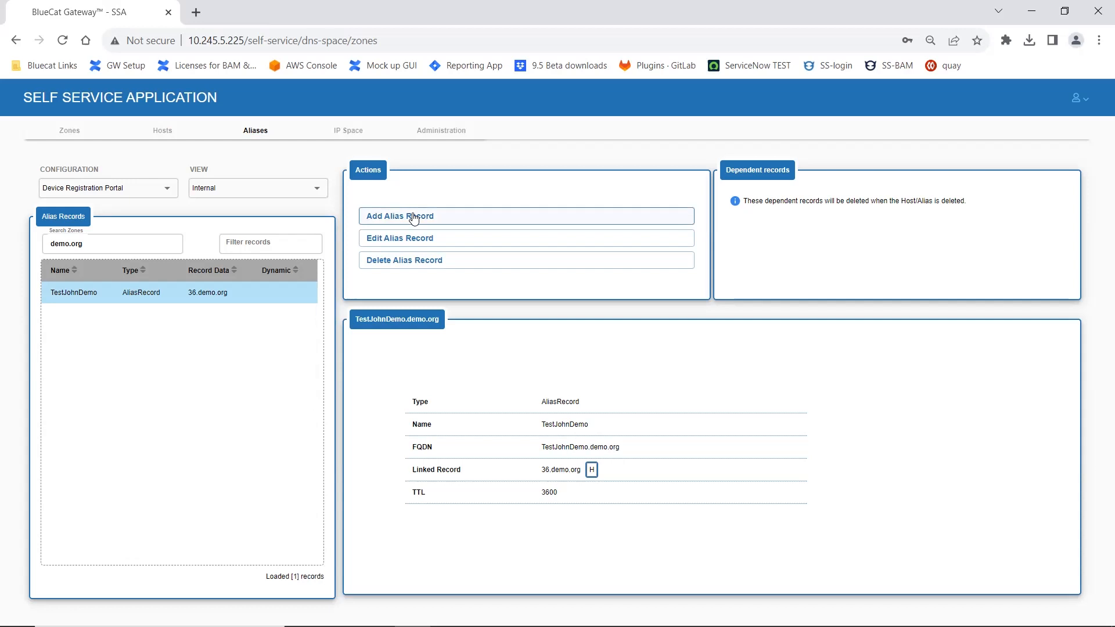
pyautogui.click(450, 238)
pyautogui.click(485, 458)
pyautogui.write('2')
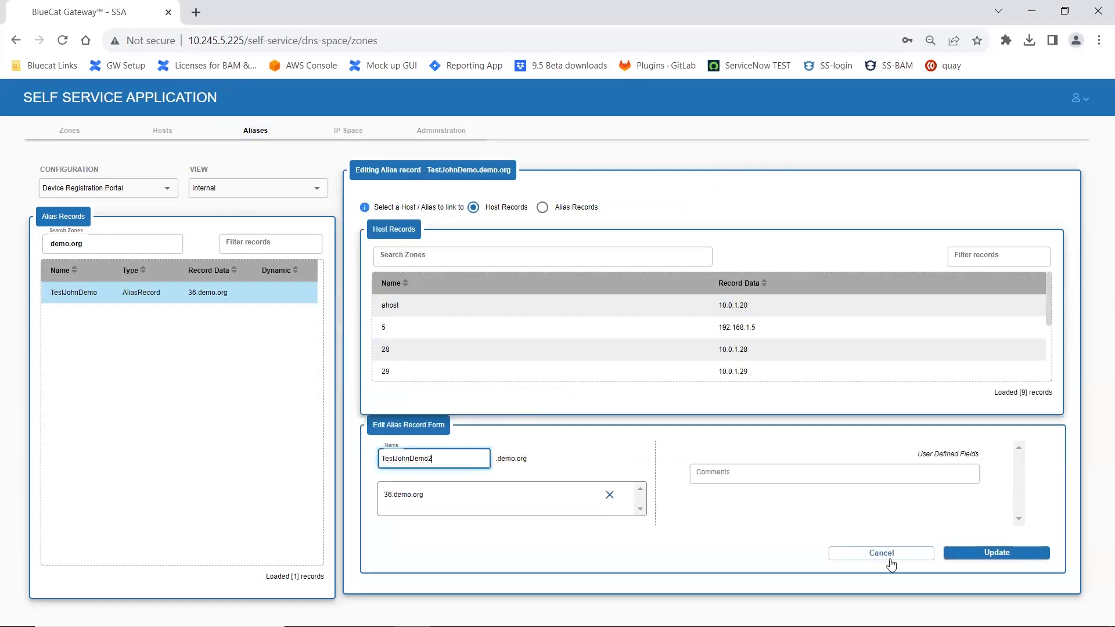
pyautogui.click(1018, 553)
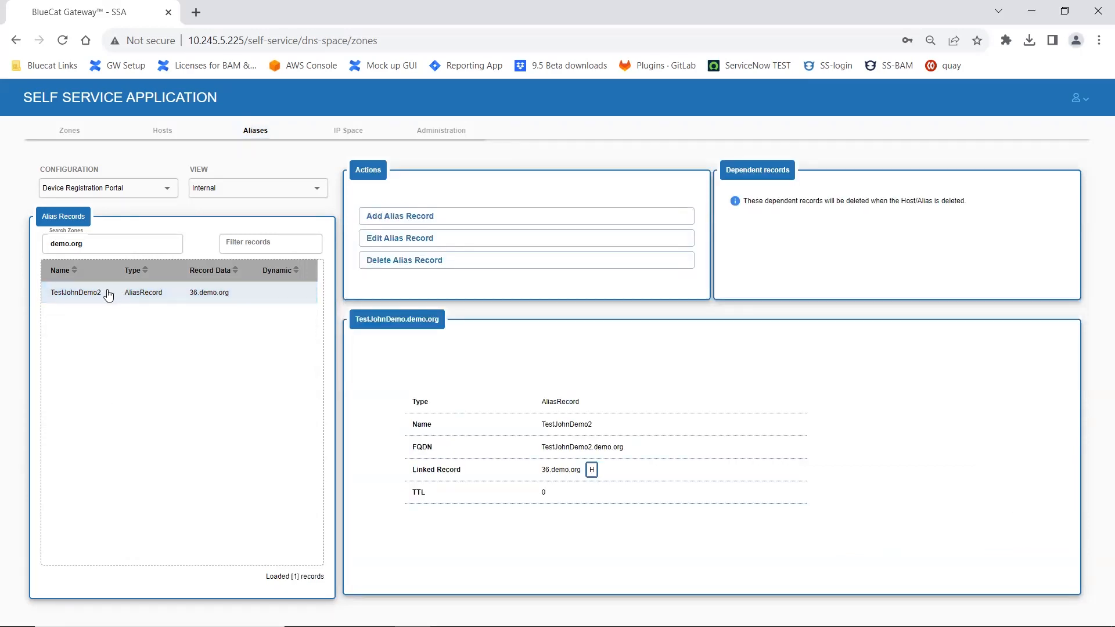
# Step: Start a new alias record under demo.org and link it to the existing alias TestJohnDemo2 from the demo.org zone
pyautogui.click(389, 220)
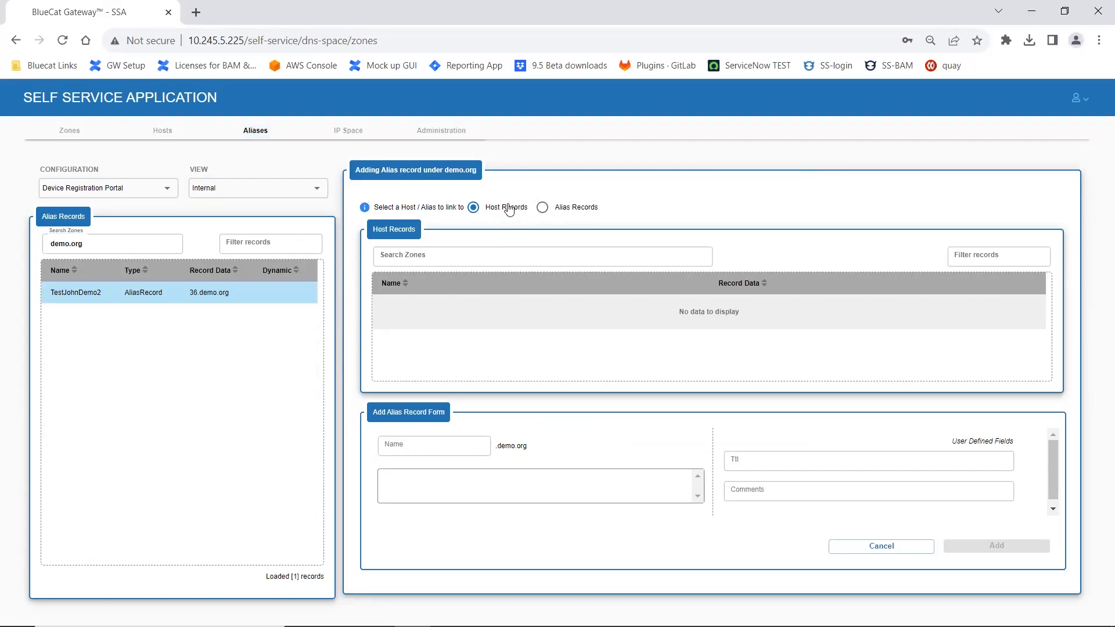
pyautogui.click(543, 208)
pyautogui.click(505, 250)
pyautogui.write('Test')
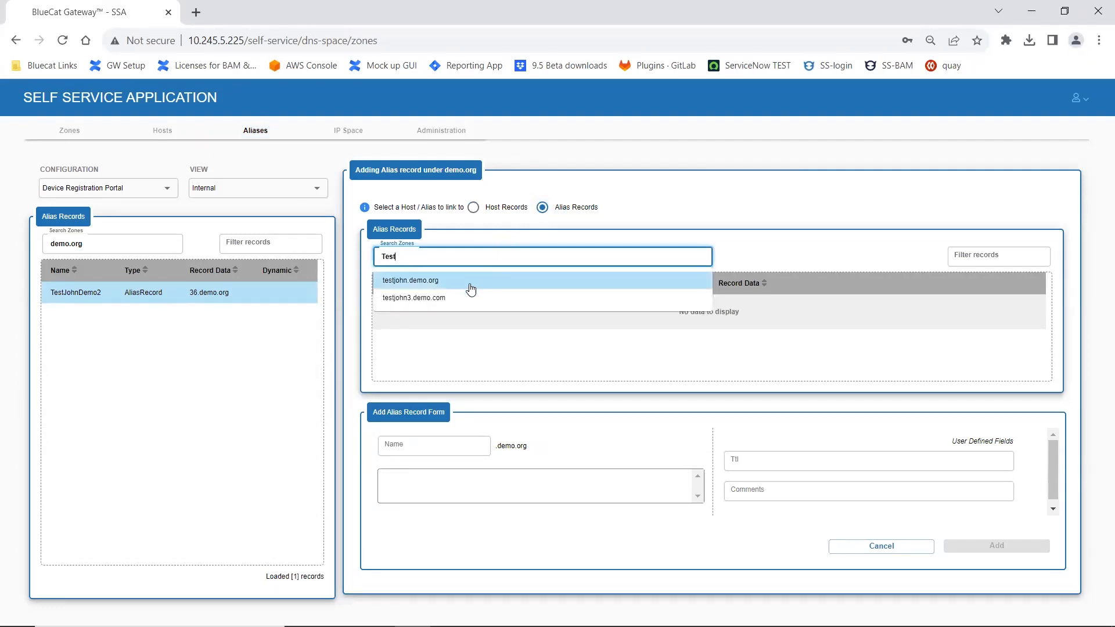
pyautogui.click(471, 288)
pyautogui.moveTo(552, 269); pyautogui.dragTo(344, 289)
pyautogui.doubleClick(476, 259)
pyautogui.write('d')
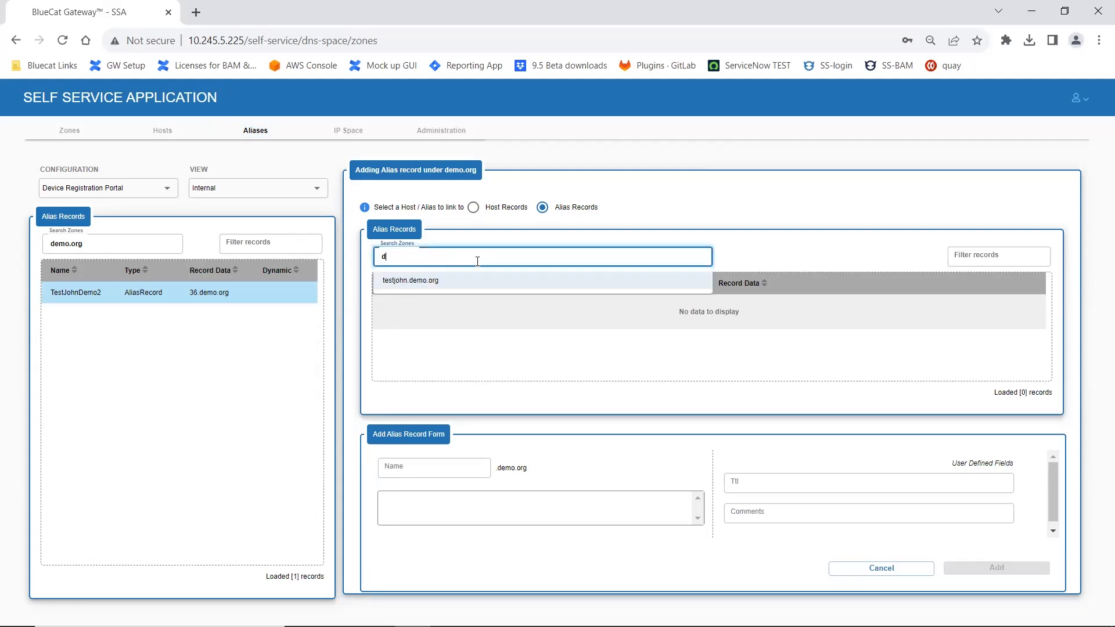
pyautogui.write('emo.org')
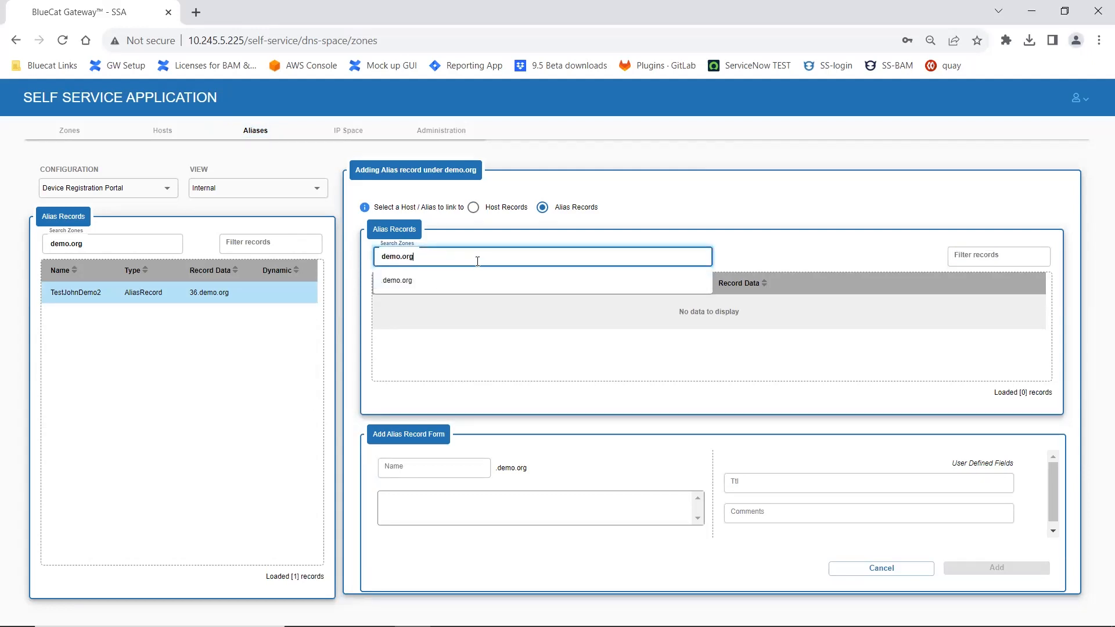
pyautogui.click(447, 281)
pyautogui.click(456, 311)
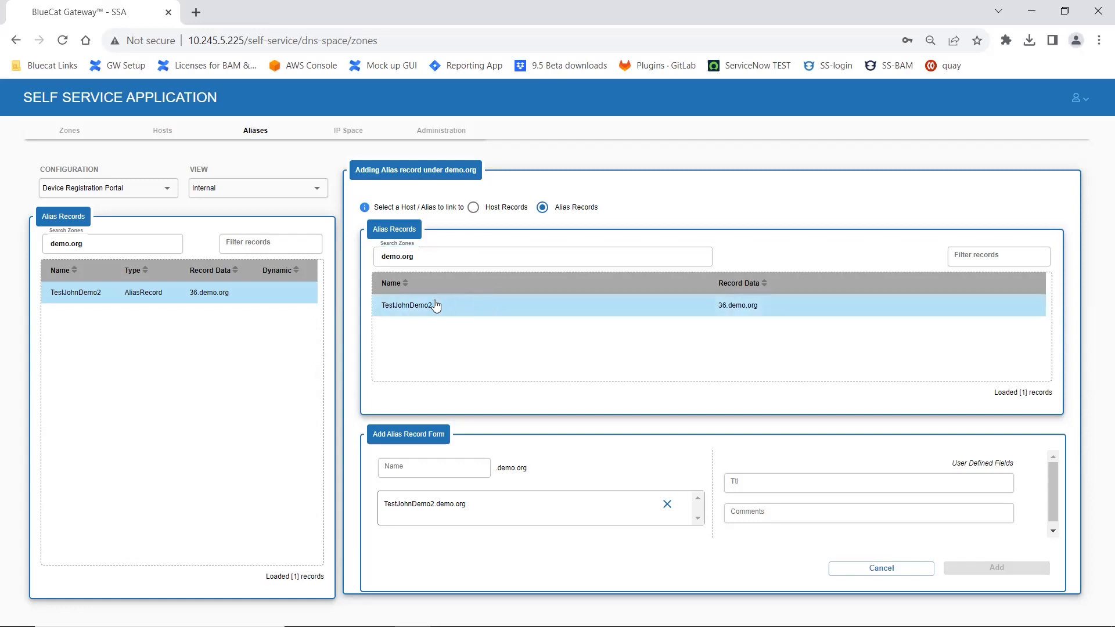
# Step: Name the new alias record NewJohn and add it to demo.org
pyautogui.click(396, 464)
pyautogui.write('NewJohn')
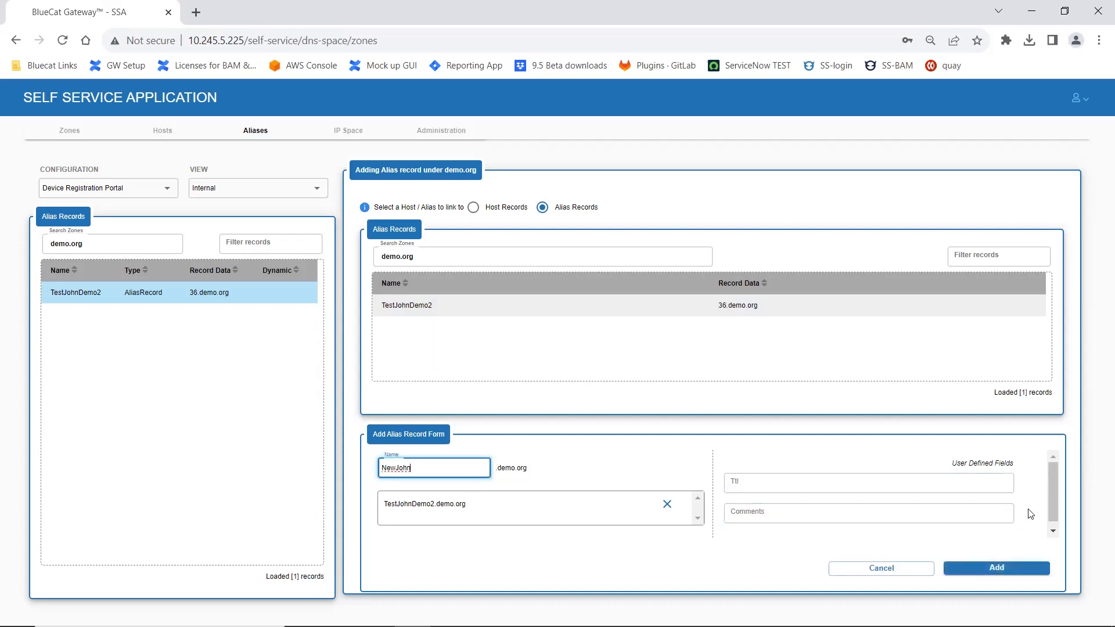
pyautogui.scroll(-1, 1040, 491)
pyautogui.click(1007, 568)
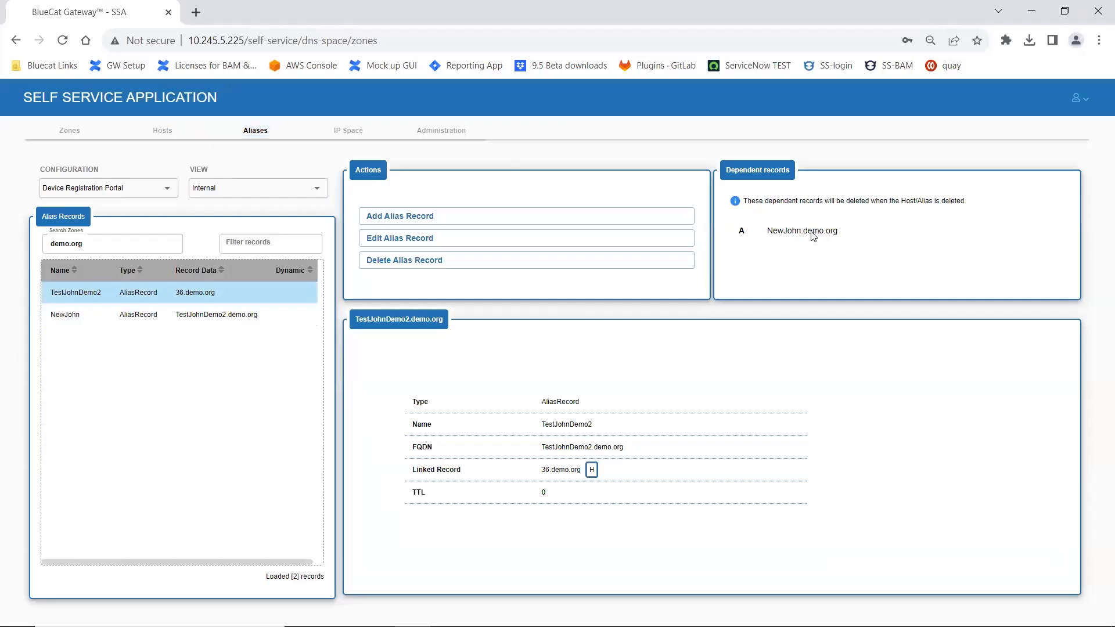
# Step: Check the dependent records of the TestJohnDemo2 alias and delete it together with its aliases
pyautogui.click(86, 297)
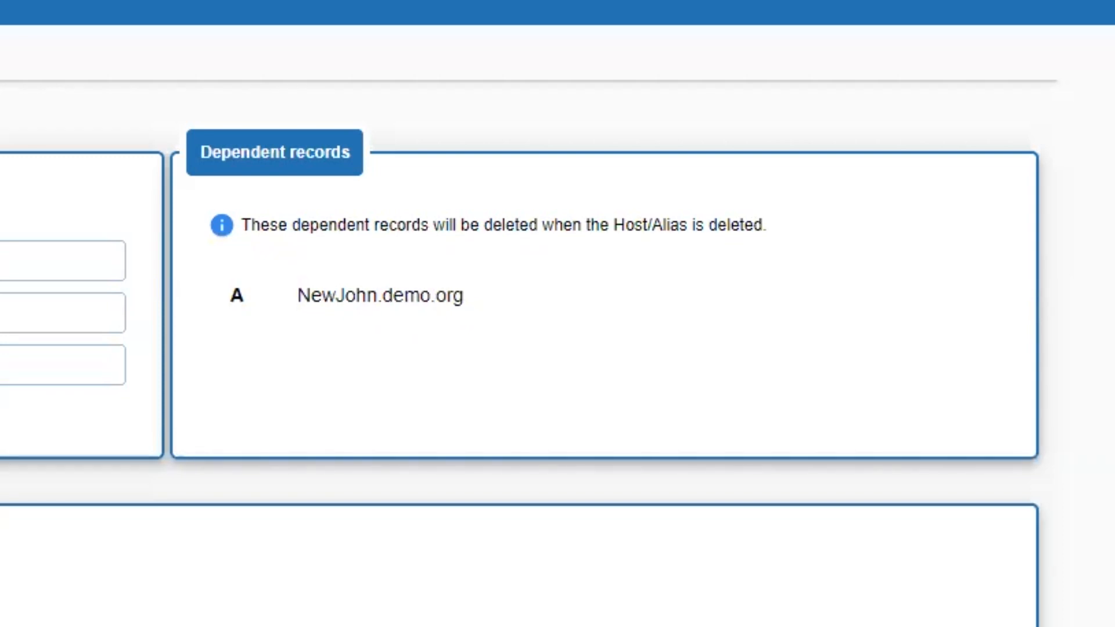
pyautogui.click(169, 316)
pyautogui.click(176, 300)
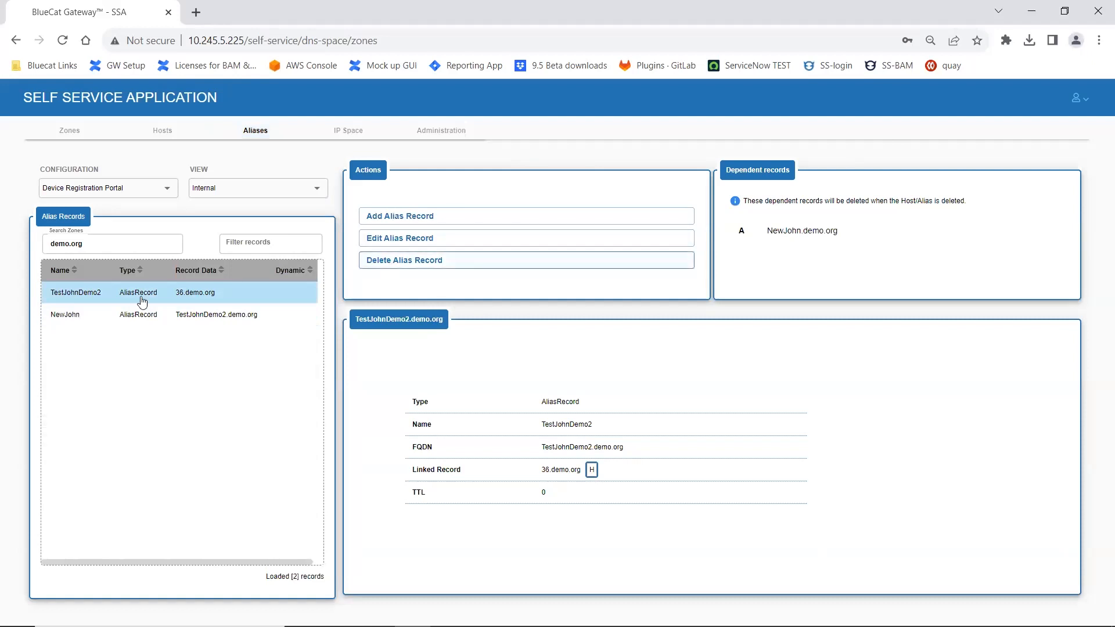
pyautogui.click(401, 260)
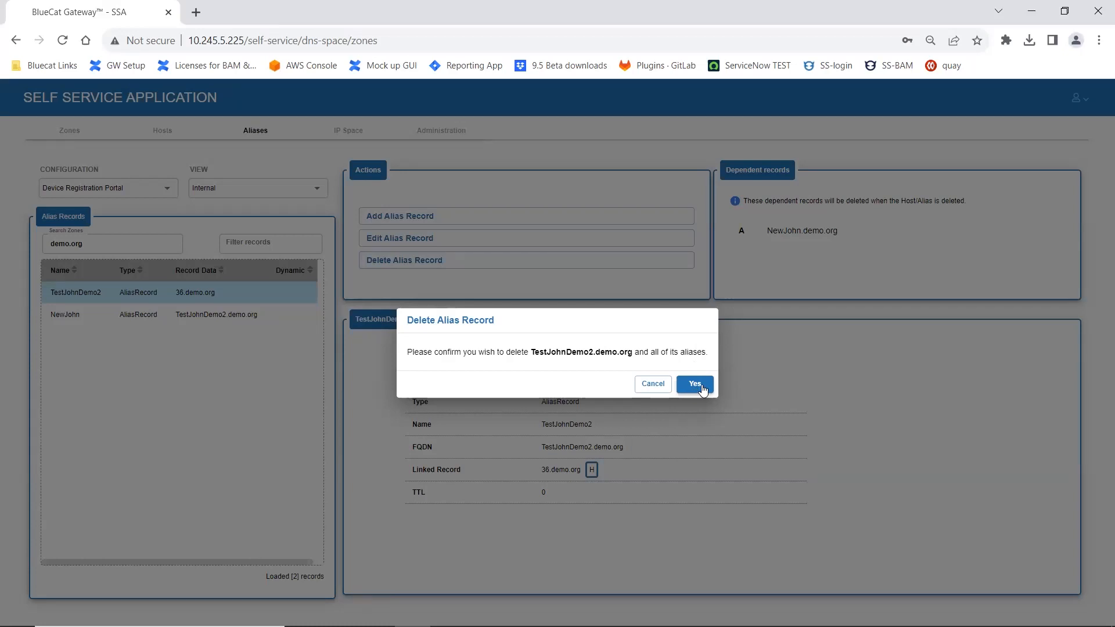
pyautogui.click(696, 384)
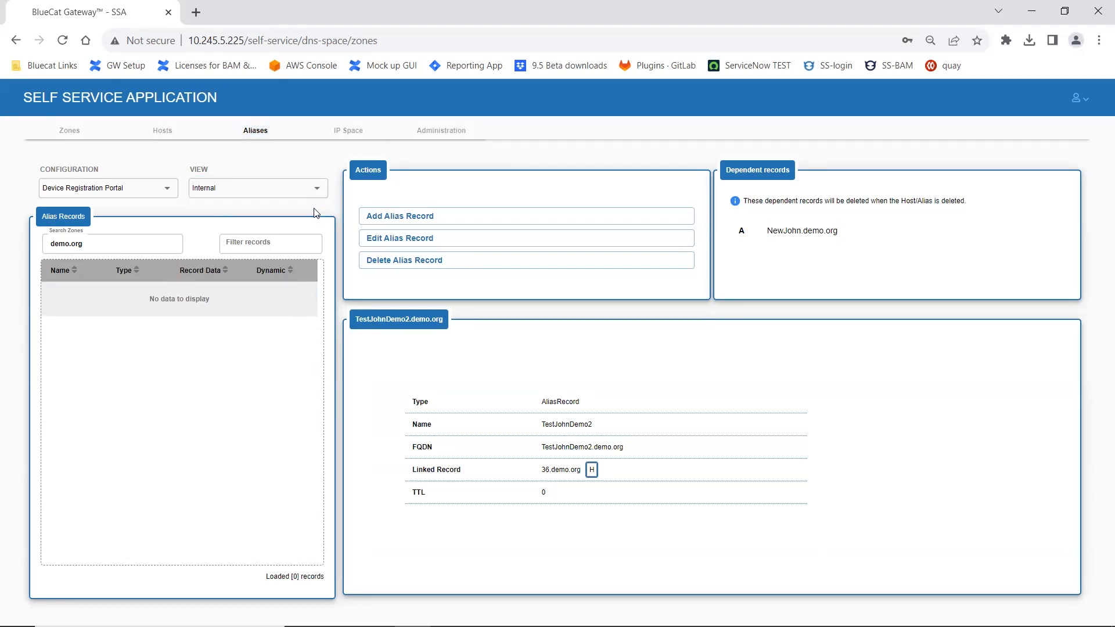
# Step: Expand the 10.0.0.0/8 block in the IP space and view the details and options of network 10.0.0.0/24
pyautogui.click(363, 131)
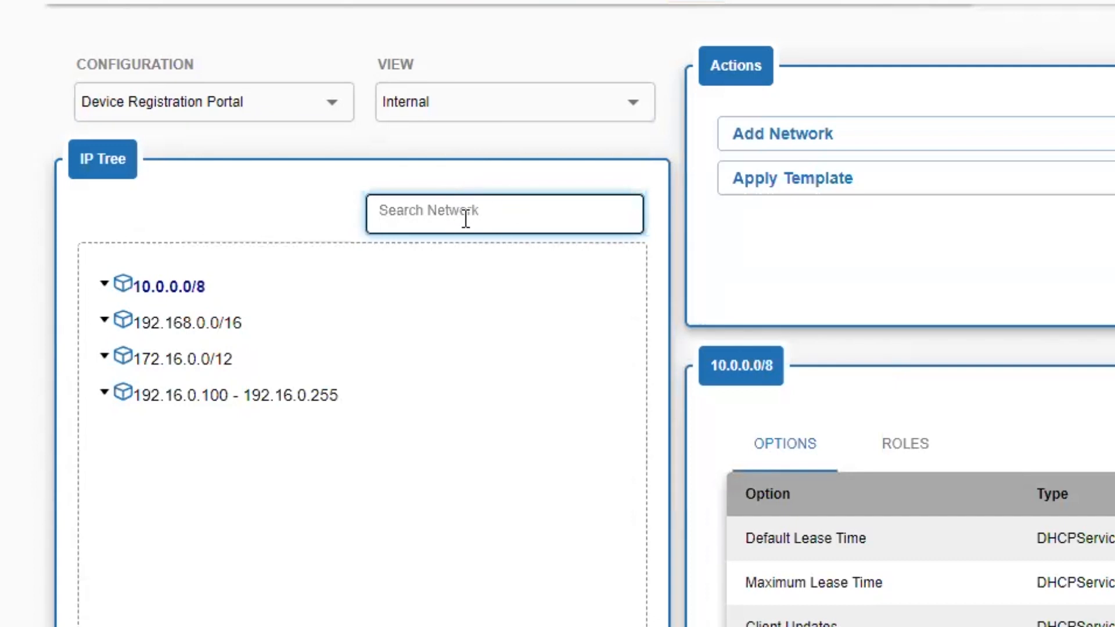
pyautogui.click(120, 283)
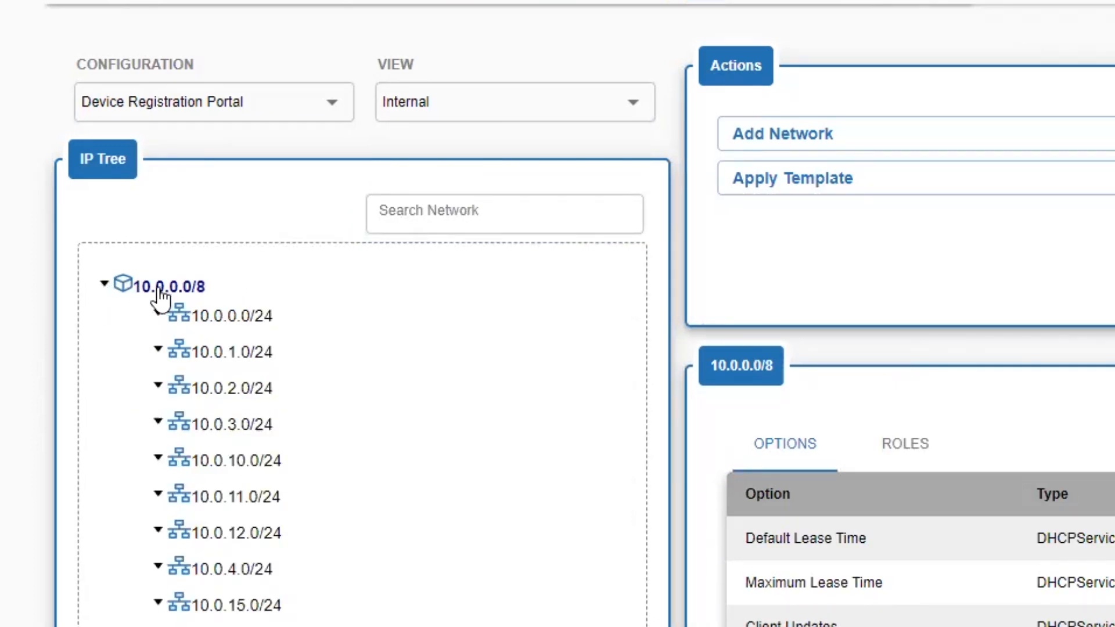
pyautogui.click(156, 314)
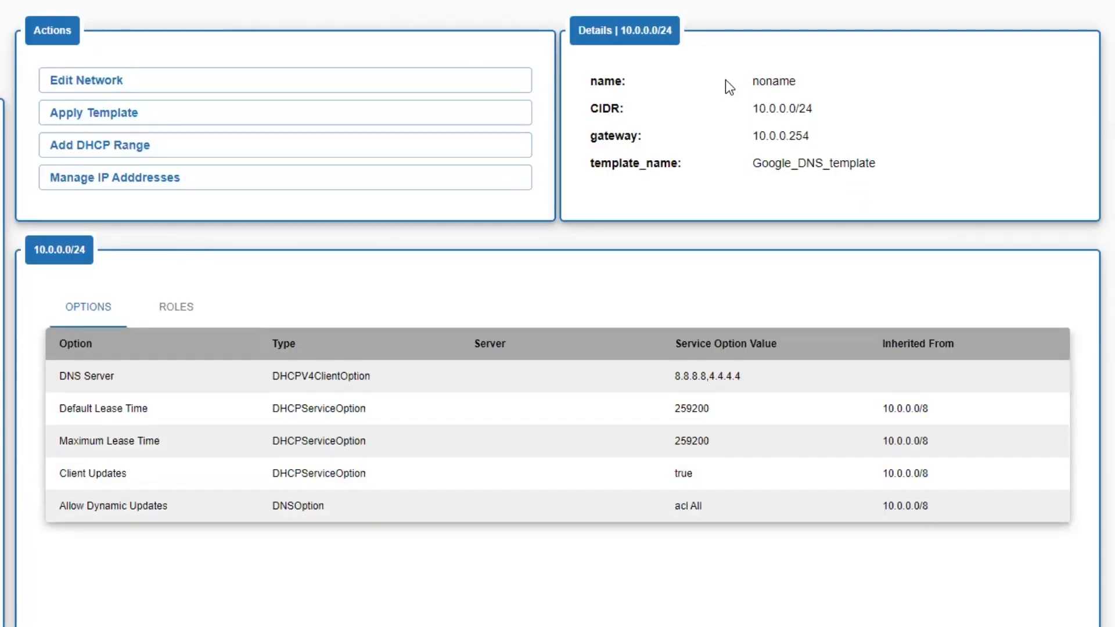
# Step: Check the roles of network 10.0.0.0/24 and rename the network noname2
pyautogui.click(192, 318)
pyautogui.click(96, 314)
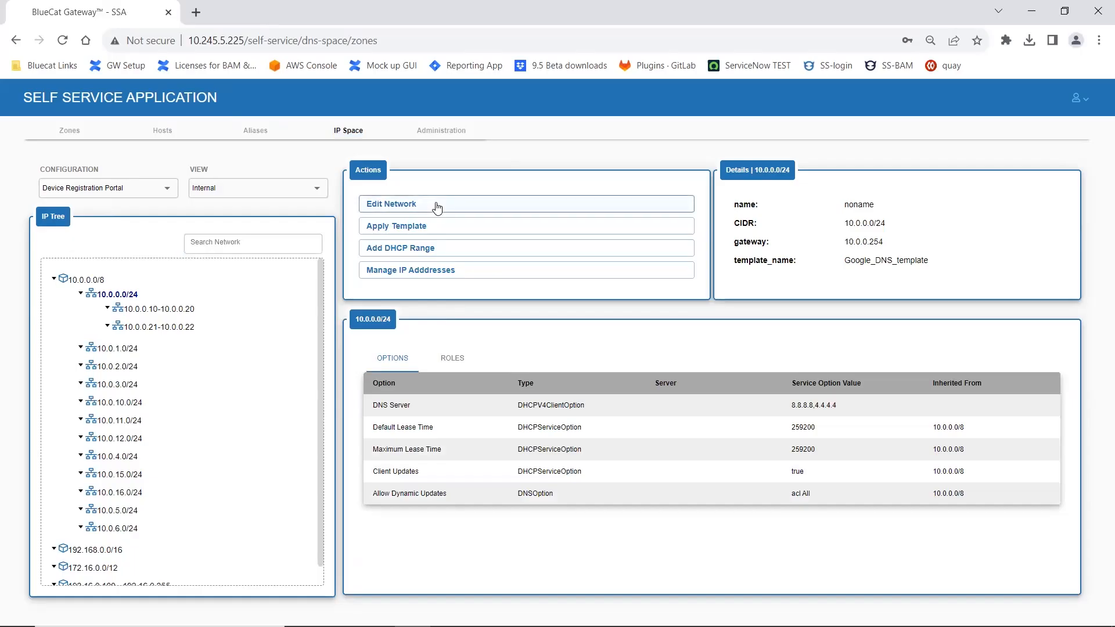
pyautogui.click(438, 208)
pyautogui.click(452, 400)
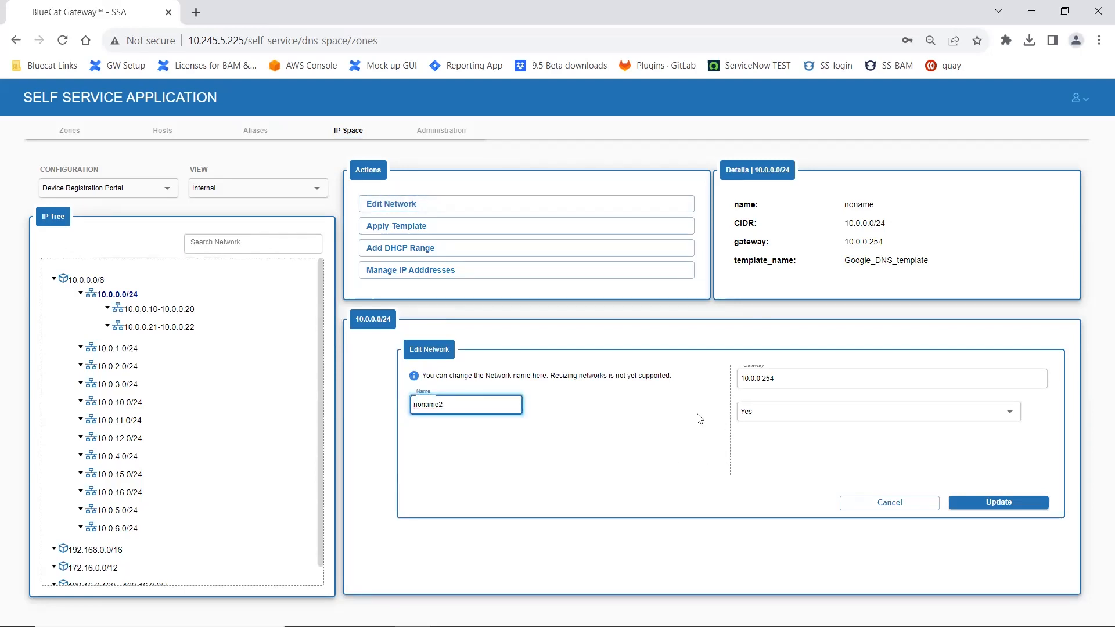
pyautogui.click(982, 503)
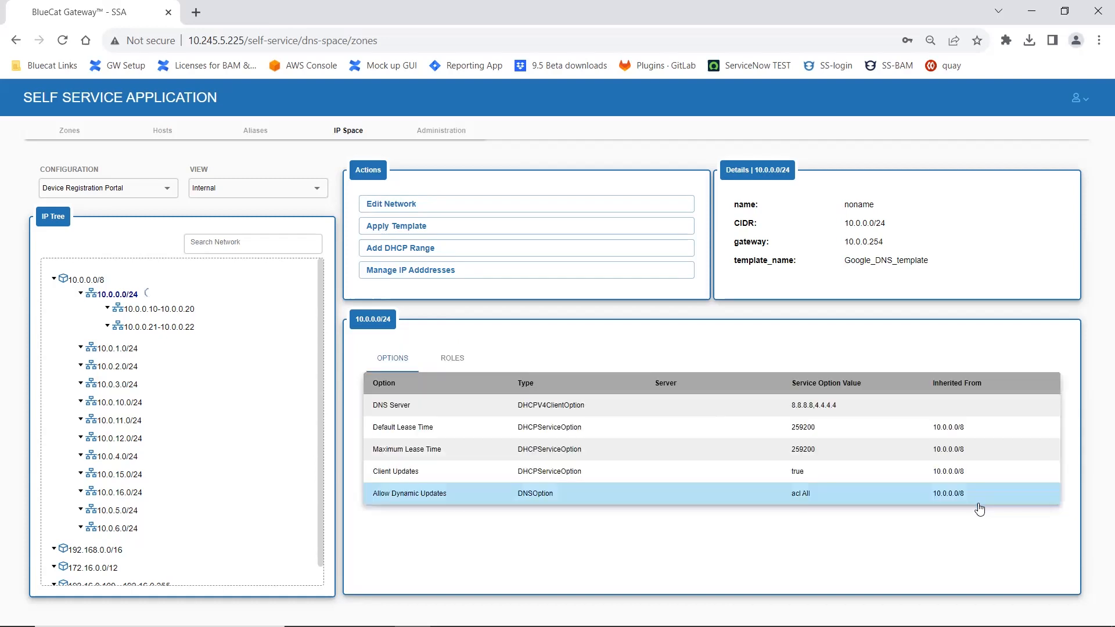
pyautogui.moveTo(881, 205); pyautogui.dragTo(862, 203)
pyautogui.click(850, 201)
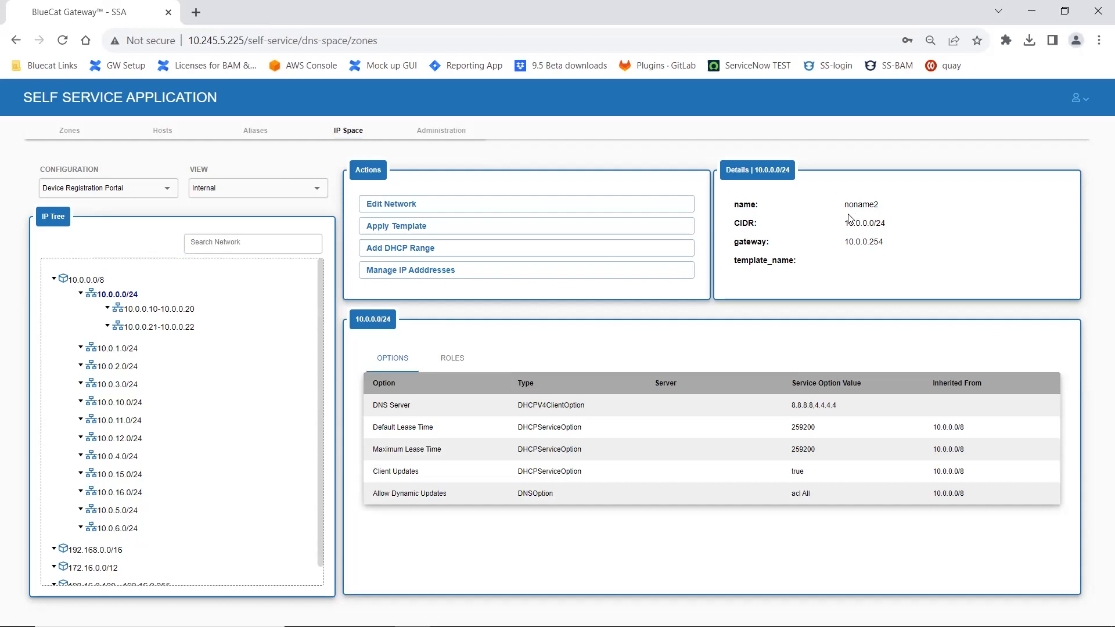
# Step: Review the templates that can be applied to network 10.0.0.0/24 and cancel without applying one
pyautogui.click(440, 229)
pyautogui.click(516, 417)
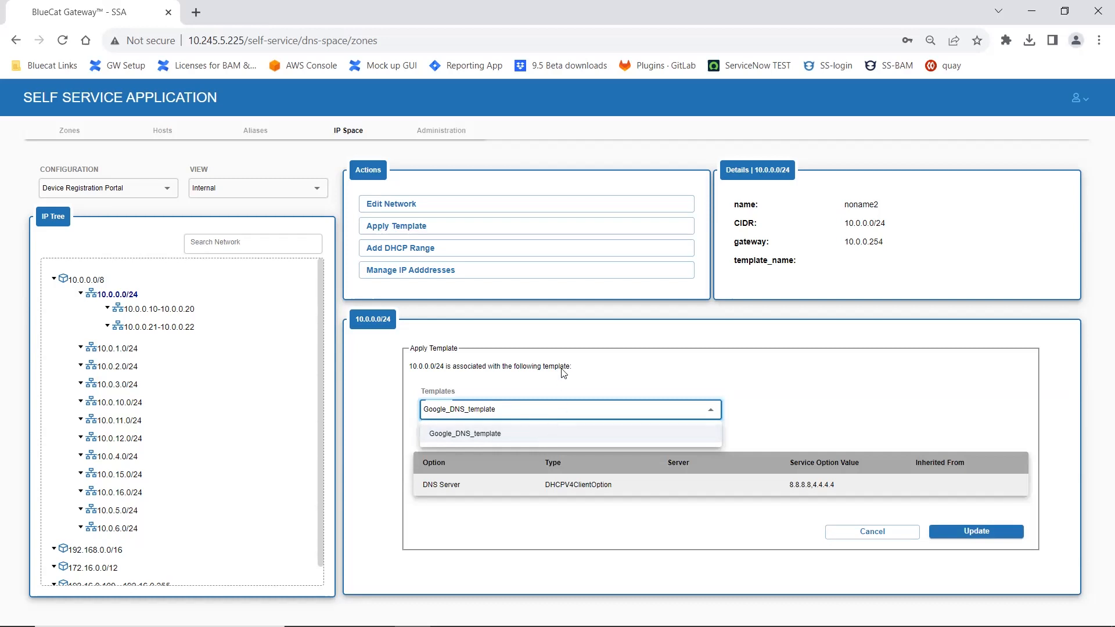
pyautogui.click(541, 411)
pyautogui.click(537, 415)
pyautogui.click(835, 516)
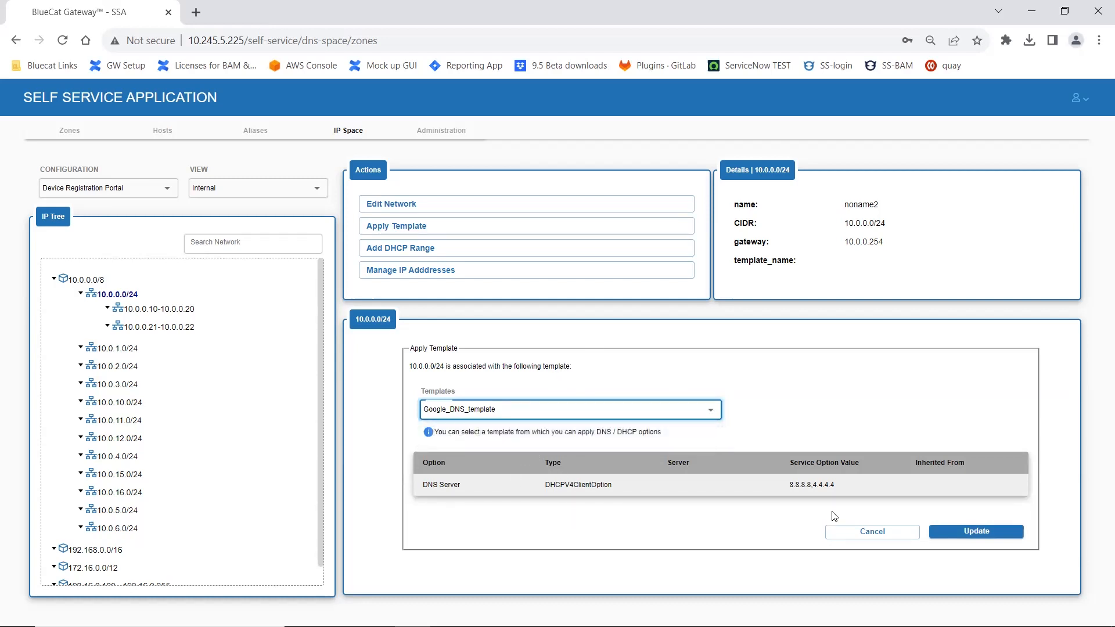
pyautogui.click(910, 535)
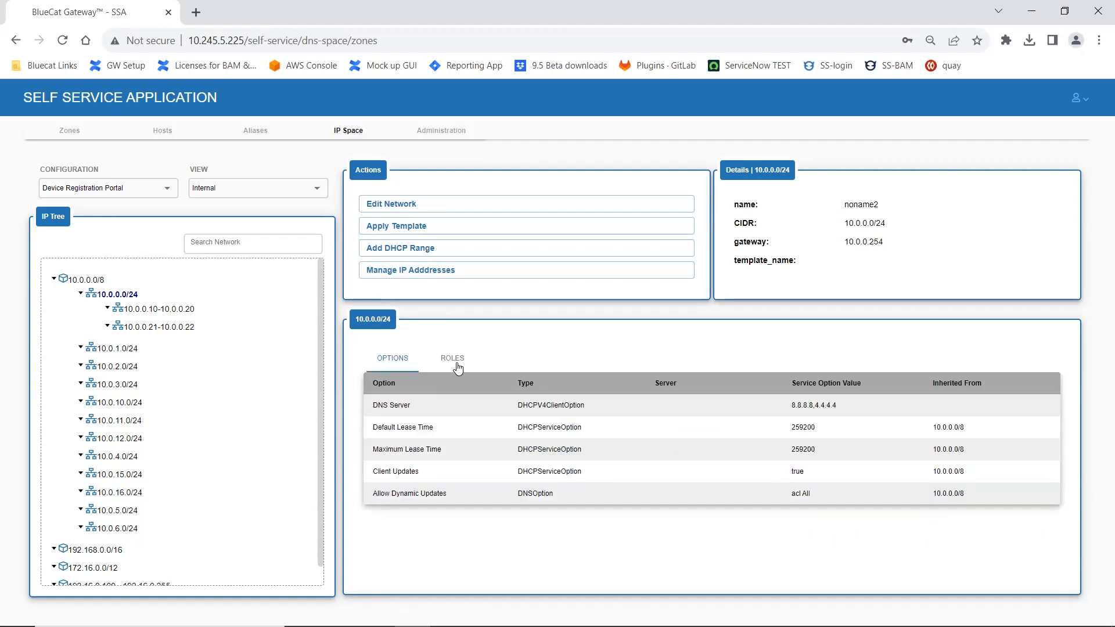
# Step: Add a DHCP range named TestJohhRange from 10.0.0.2 to 10.0.0.7 to network 10.0.0.0/24
pyautogui.click(432, 248)
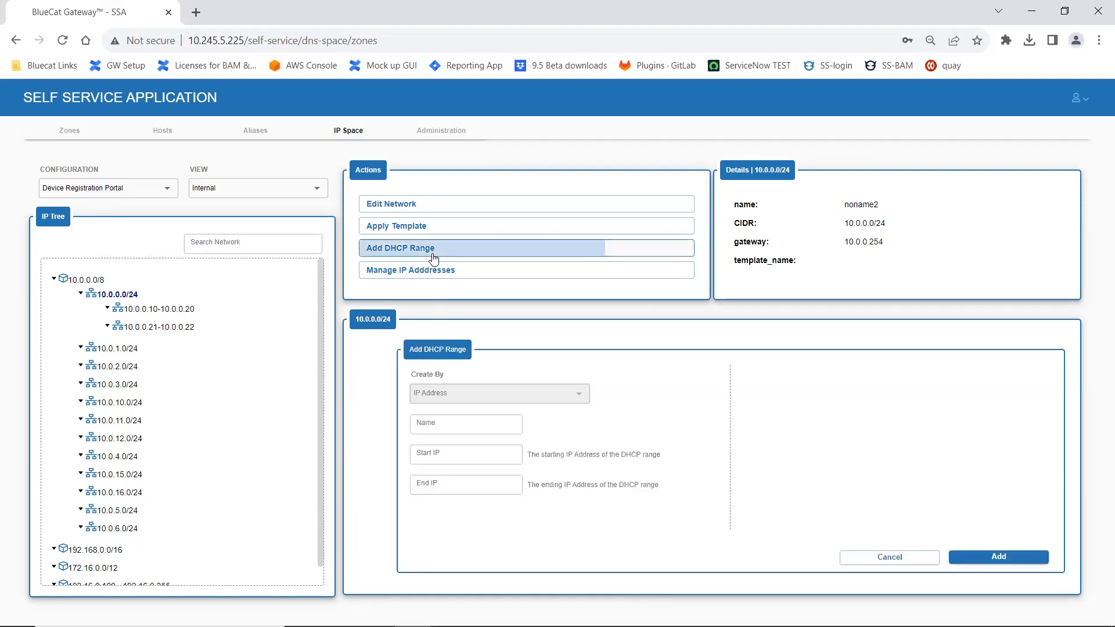
pyautogui.click(464, 426)
pyautogui.write('TestJohhRange')
pyautogui.click(441, 454)
pyautogui.write('10.0.0.2')
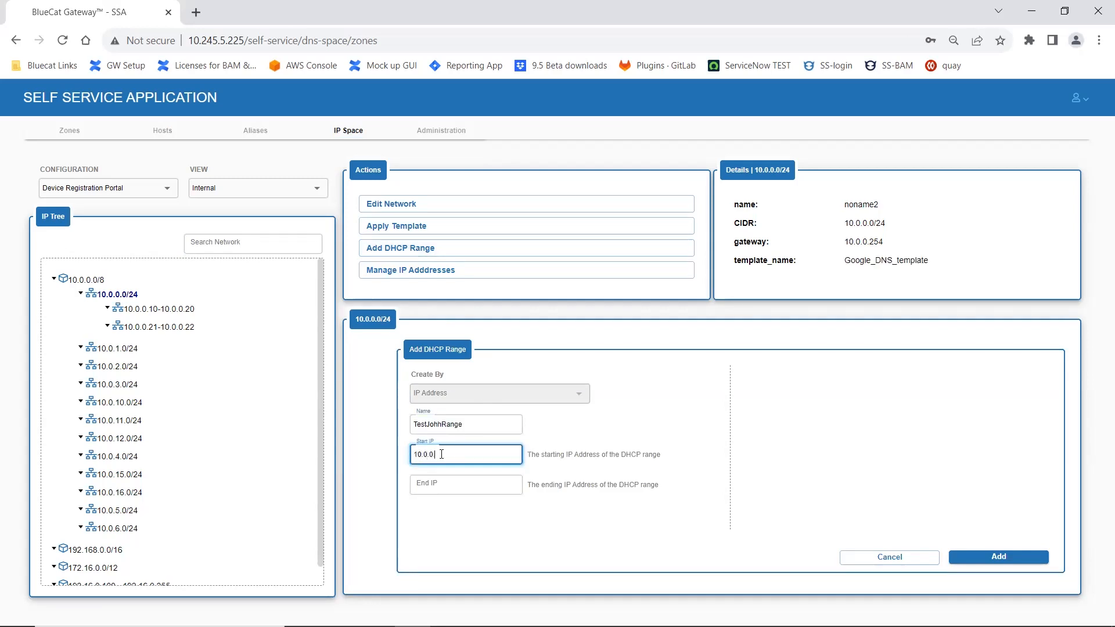
pyautogui.press('Tab')
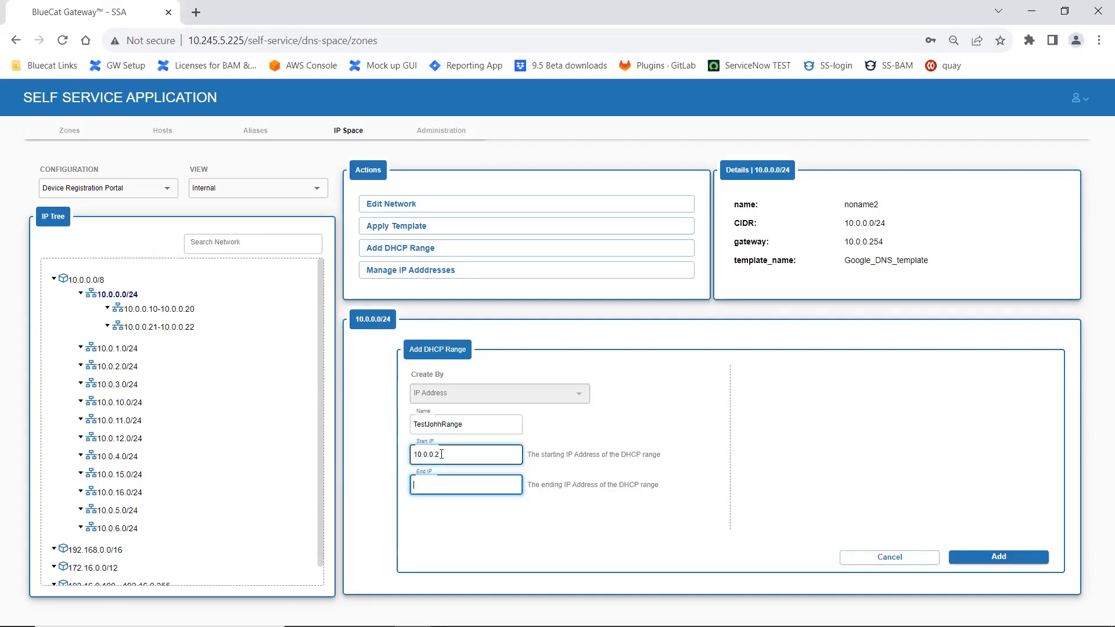
pyautogui.write('10.0.0')
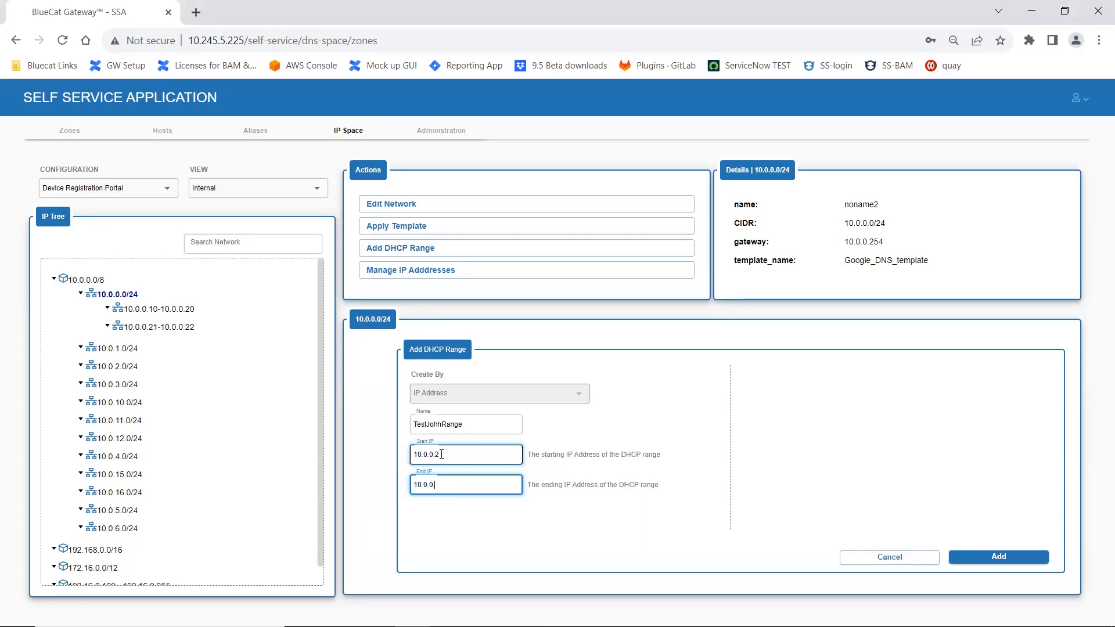
pyautogui.write('.7')
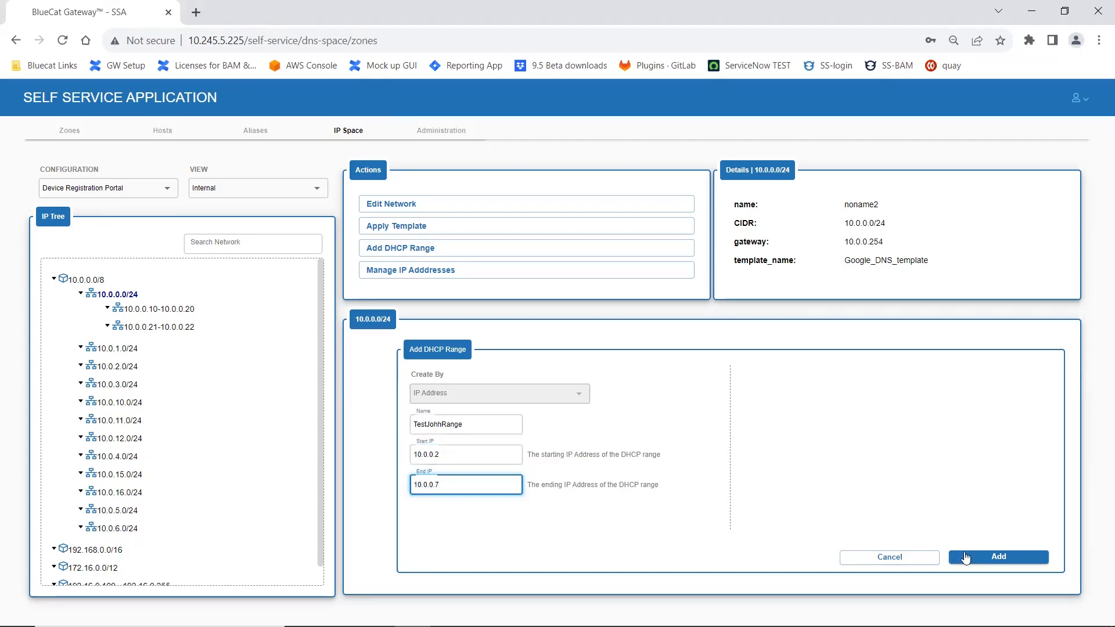
pyautogui.click(1009, 559)
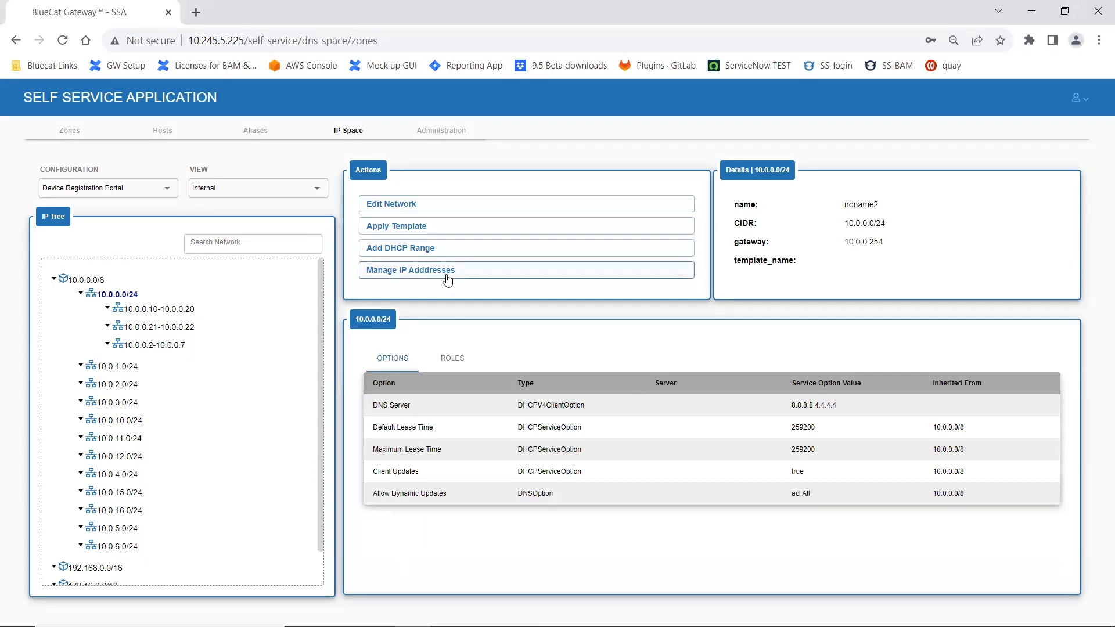
# Step: Open IP address management for network 10.0.0.0/24 and filter the address list by static and reserved state
pyautogui.click(421, 271)
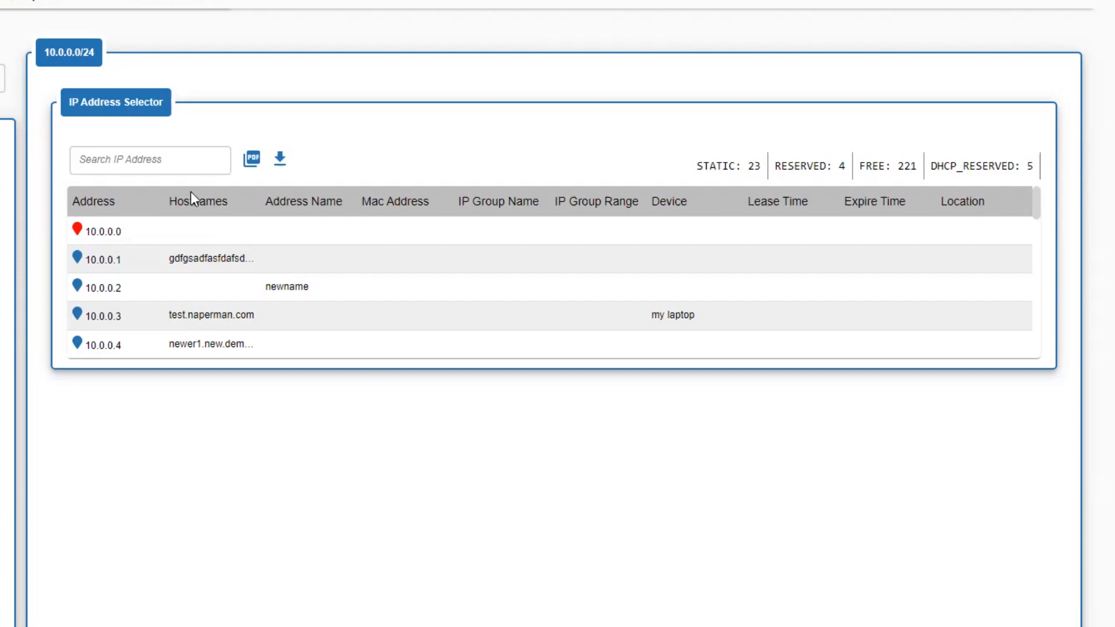
pyautogui.click(120, 164)
pyautogui.scroll(-1, 836, 174)
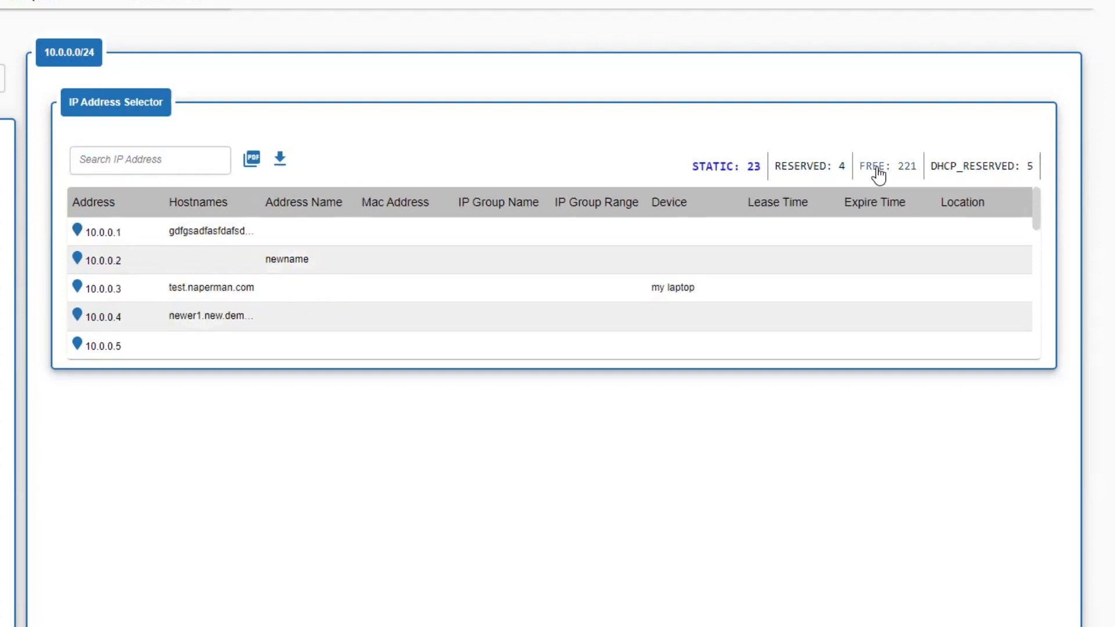
pyautogui.click(811, 171)
pyautogui.click(789, 178)
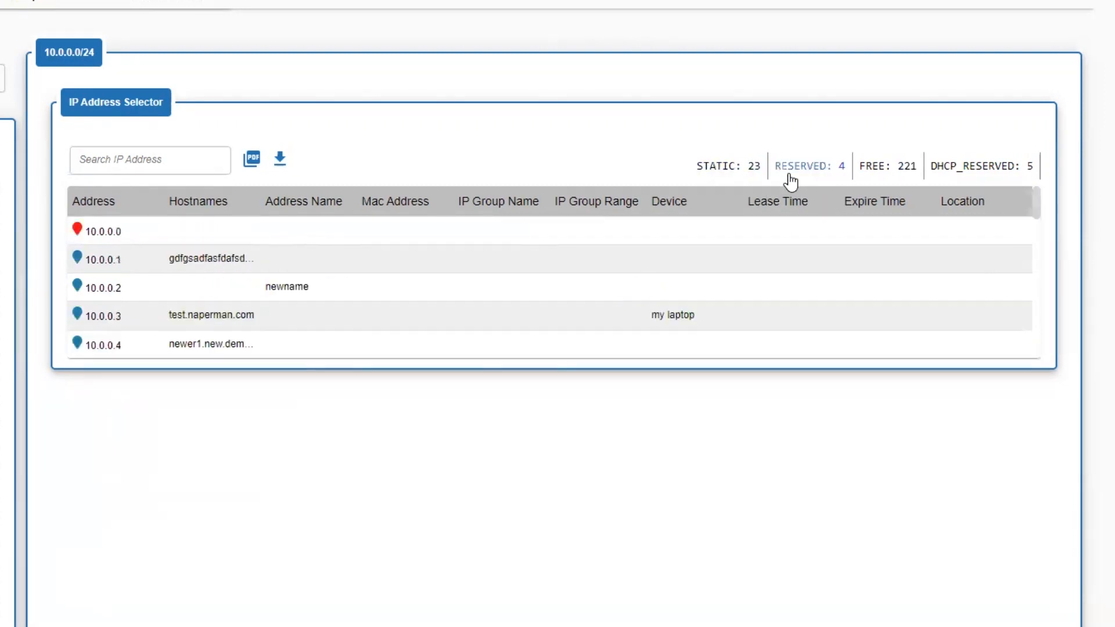
# Step: Export the IP address list of 10.0.0.0/24 as CSV, view the exported file in Excel and close it
pyautogui.click(280, 161)
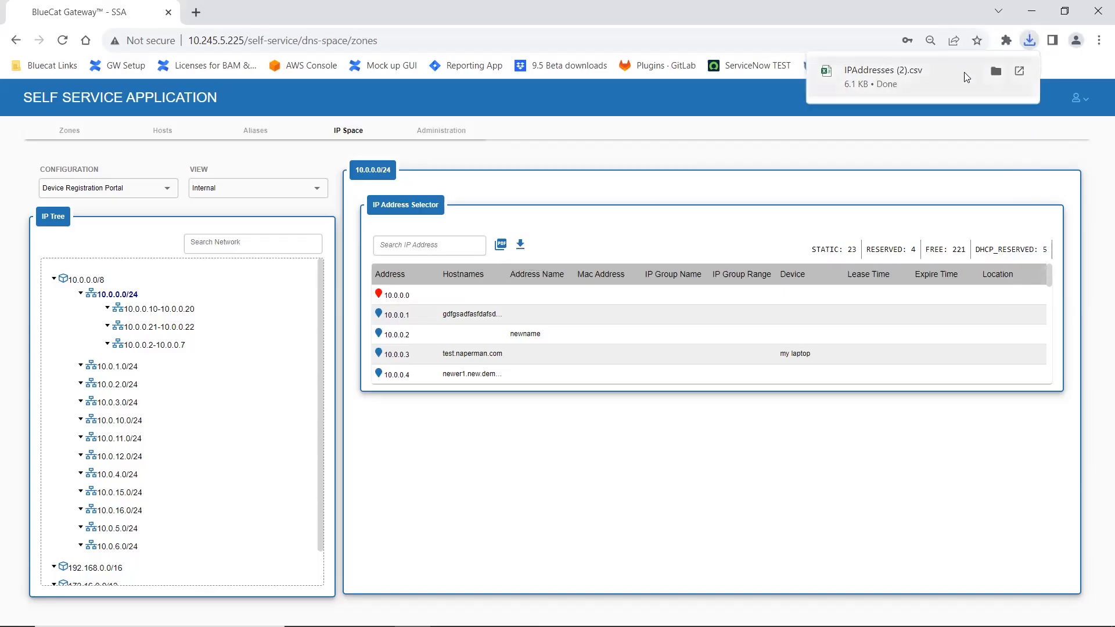
pyautogui.click(927, 76)
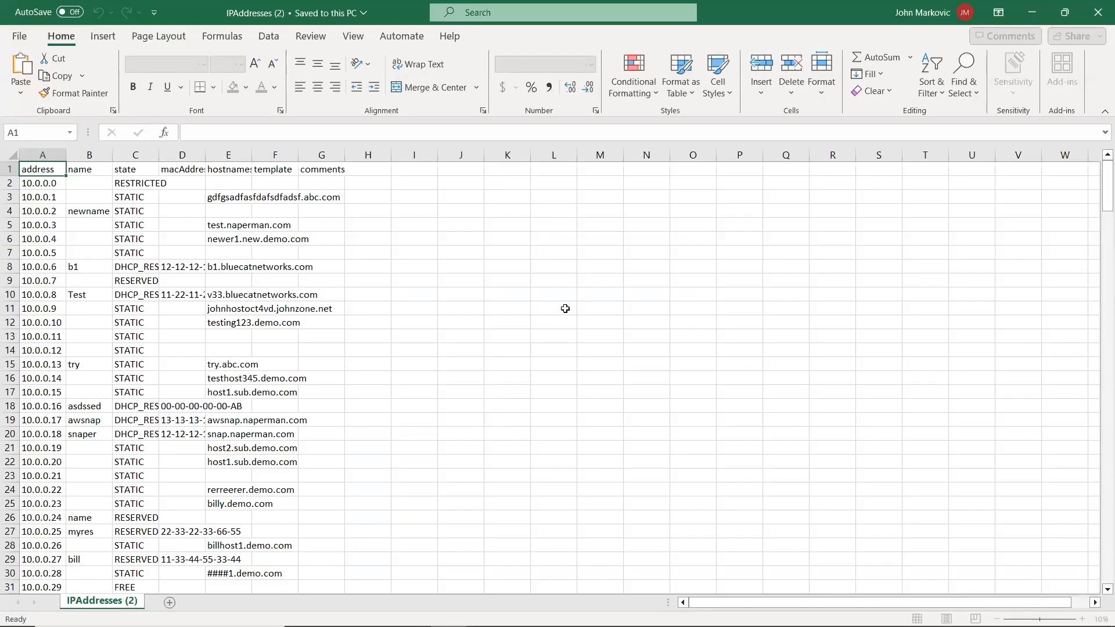
pyautogui.click(1099, 8)
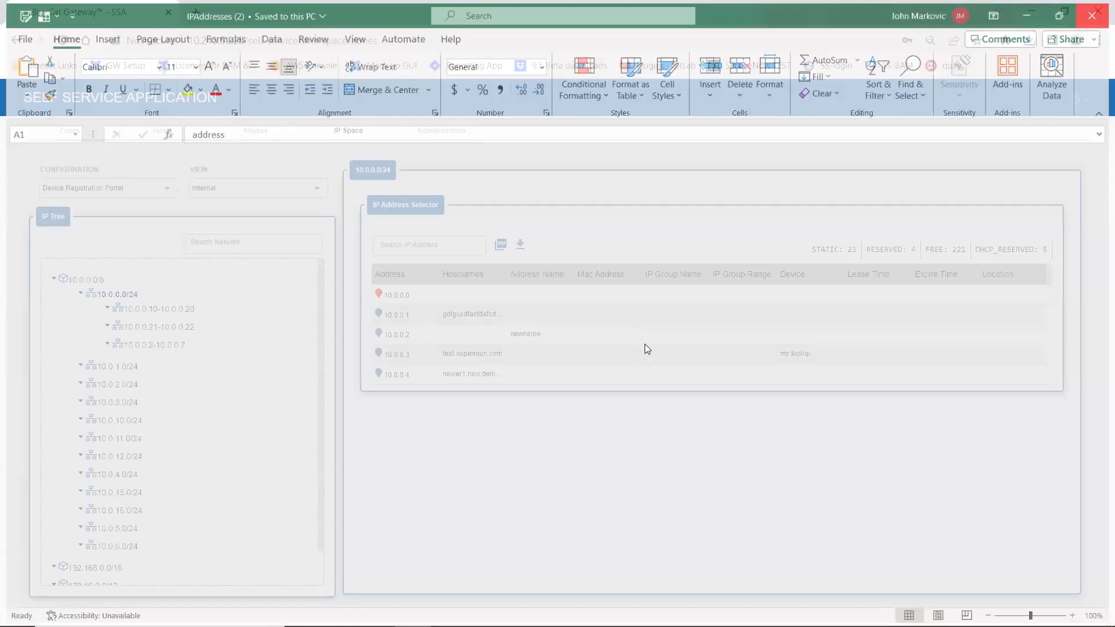
# Step: Update the state of address 10.0.0.2 to RESERVED and filter the list to show only reserved addresses
pyautogui.click(477, 336)
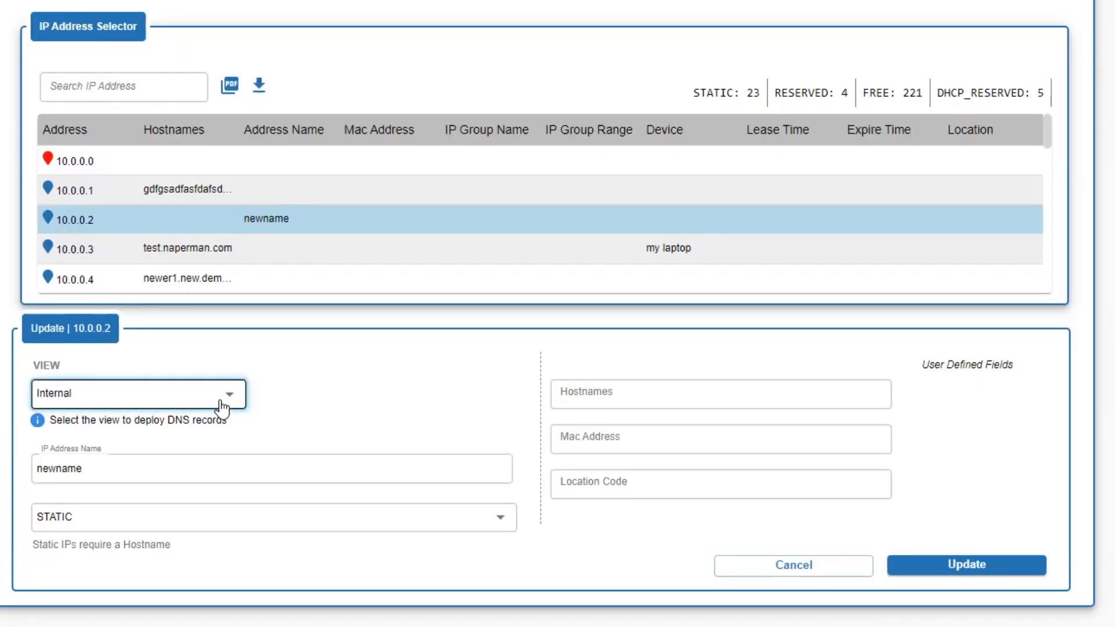
pyautogui.click(223, 396)
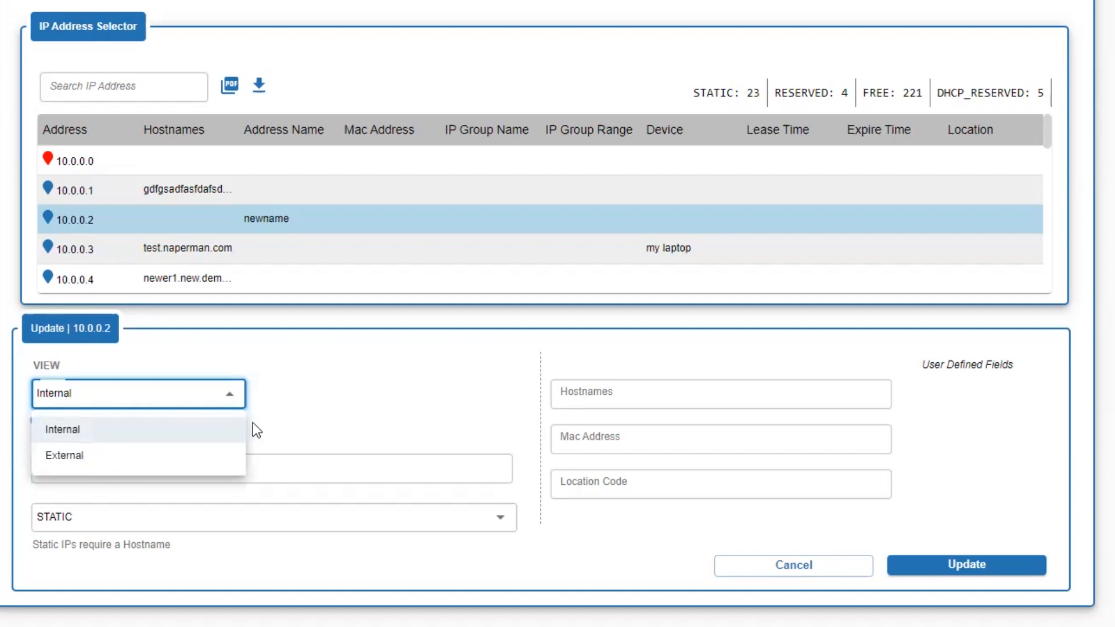
pyautogui.click(205, 475)
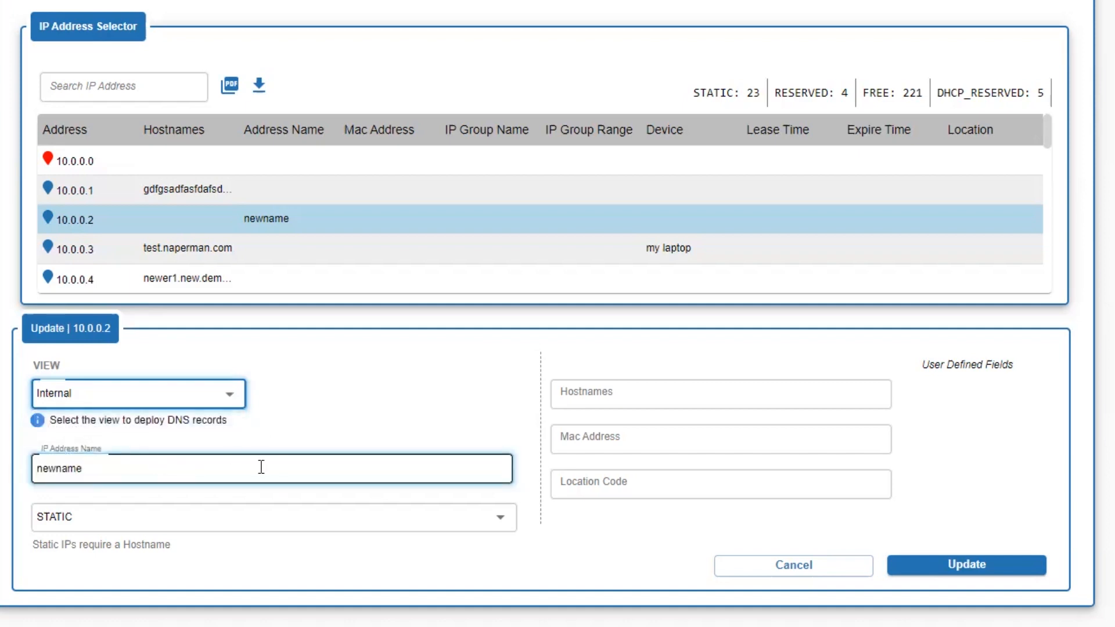
pyautogui.click(356, 537)
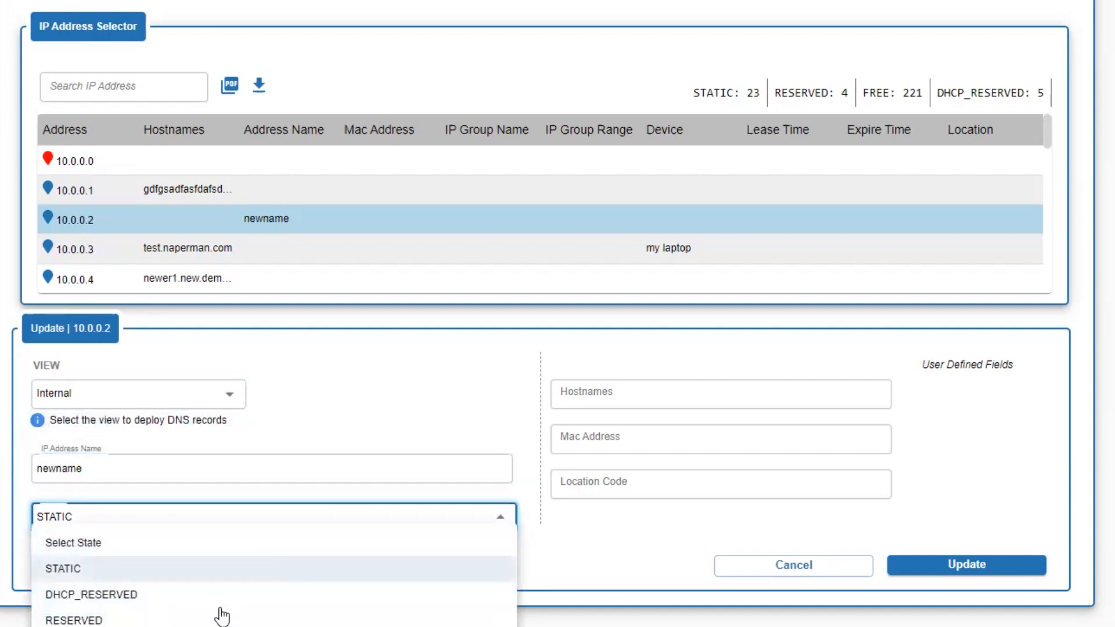
pyautogui.click(625, 404)
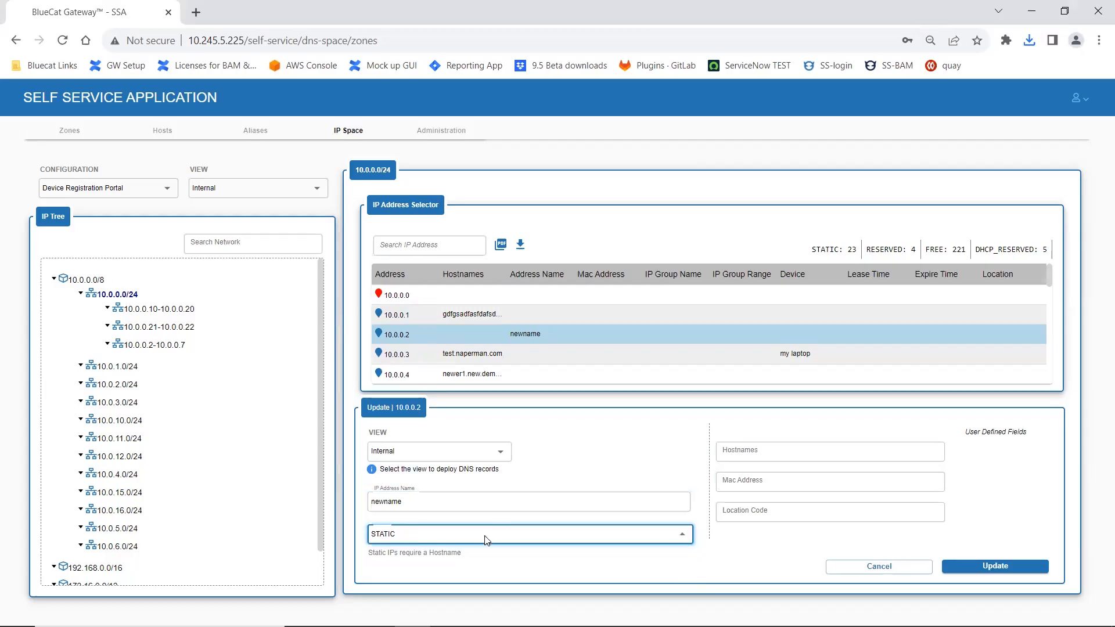
pyautogui.click(203, 522)
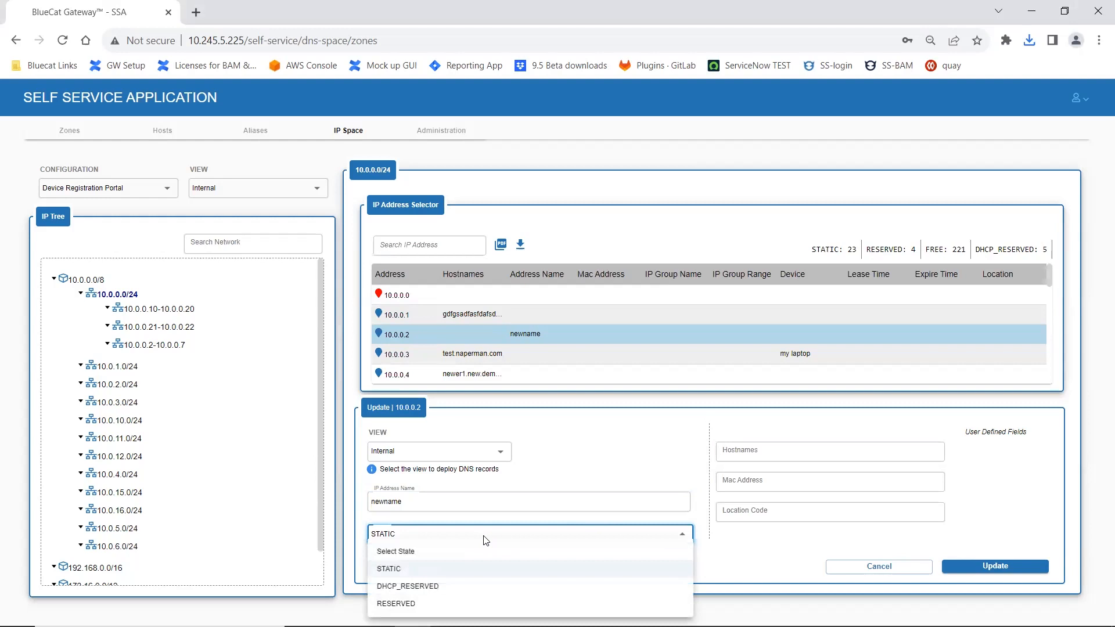
pyautogui.click(399, 603)
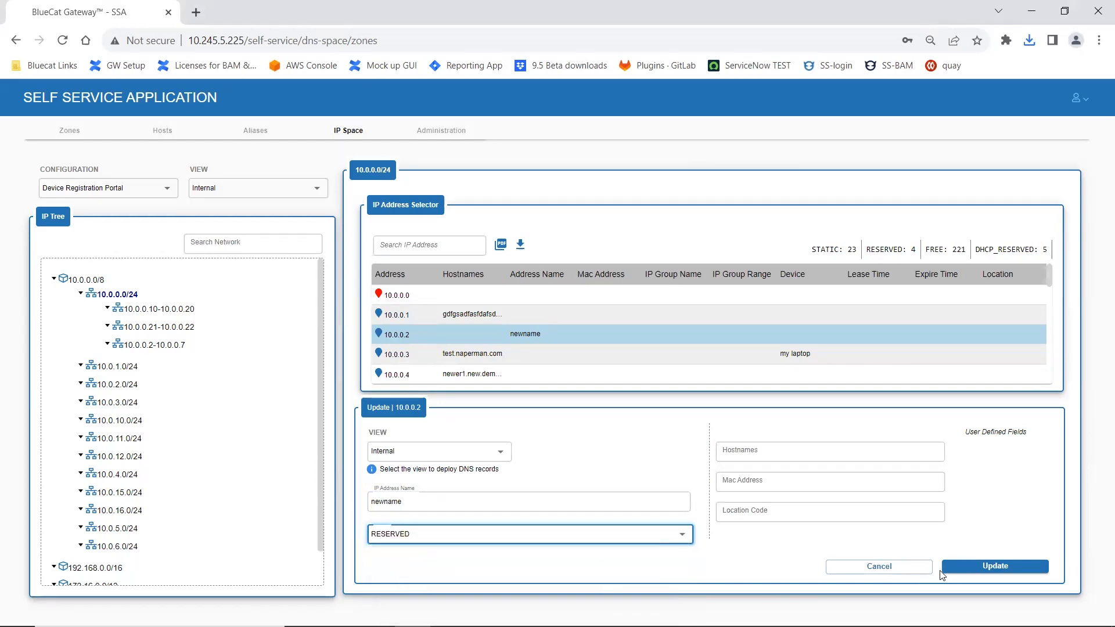
pyautogui.click(944, 569)
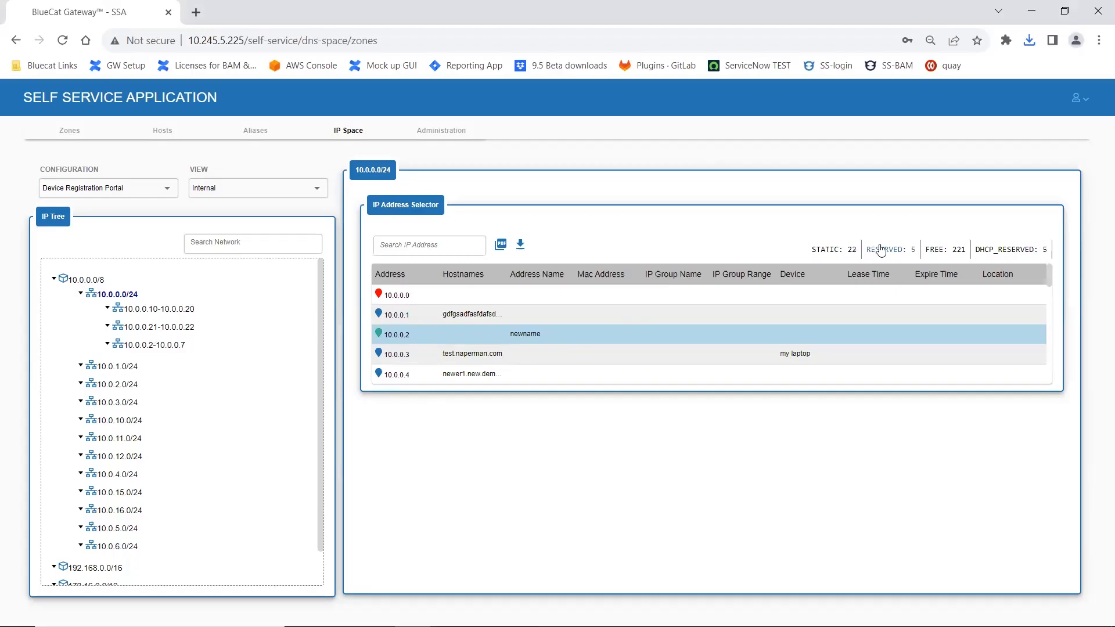
pyautogui.click(881, 250)
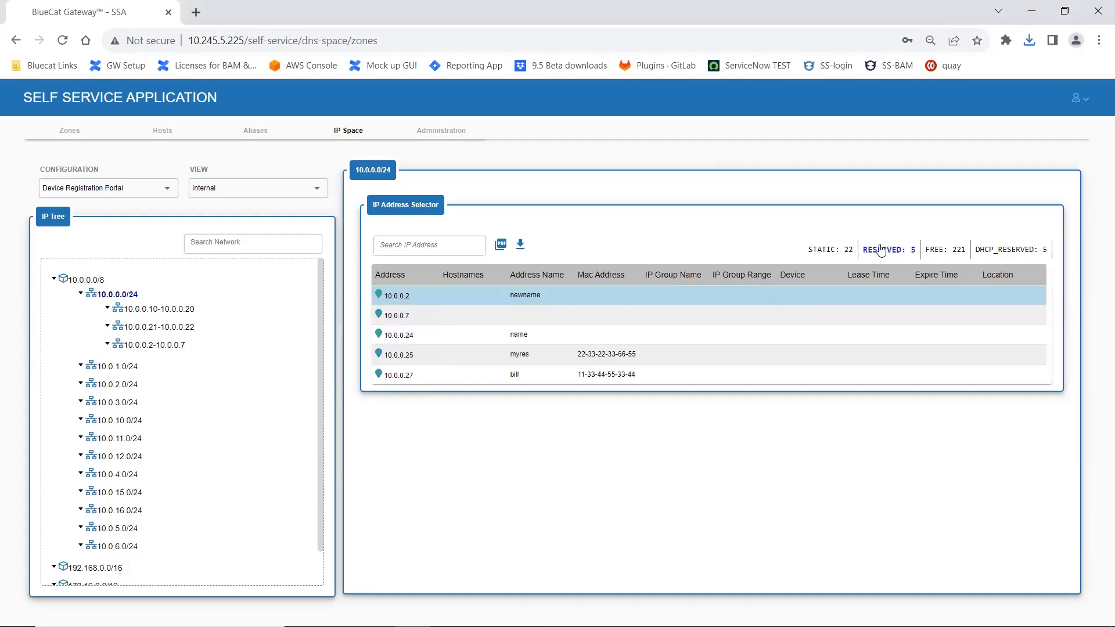